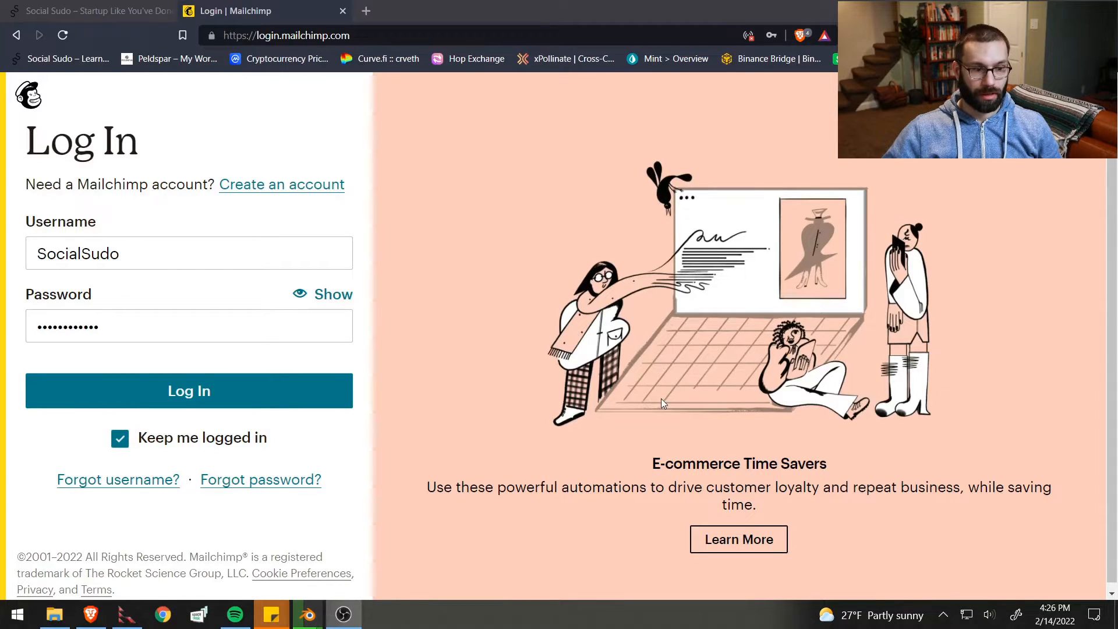
- Log in to Mailchimp with the prefilled credentials and open the signup forms of the audience
left_click(221, 398)
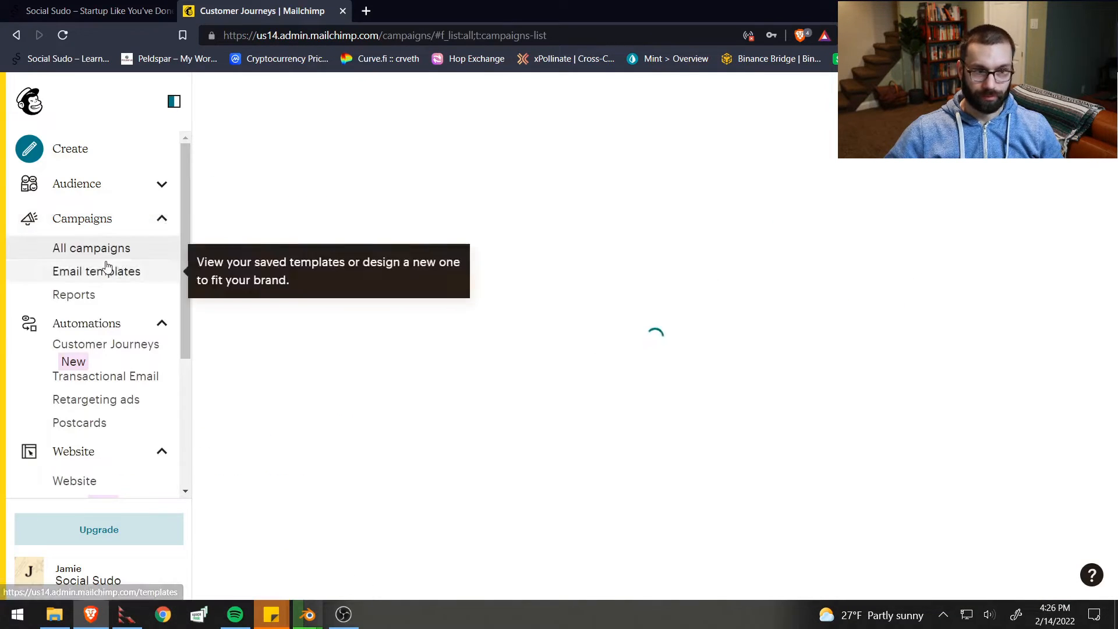
left_click(160, 186)
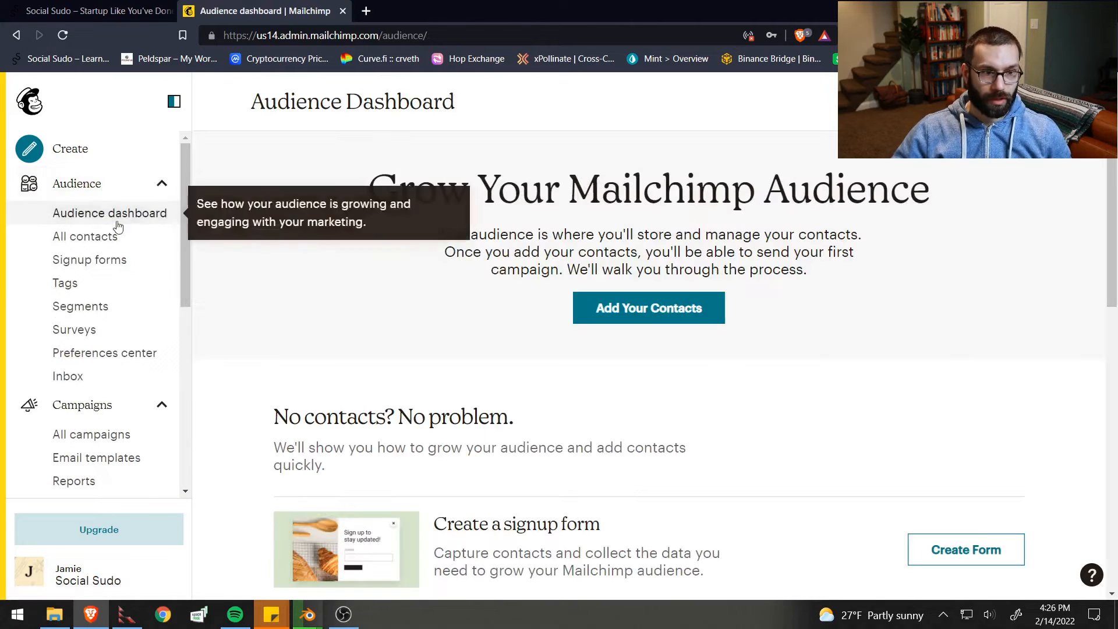
left_click(86, 261)
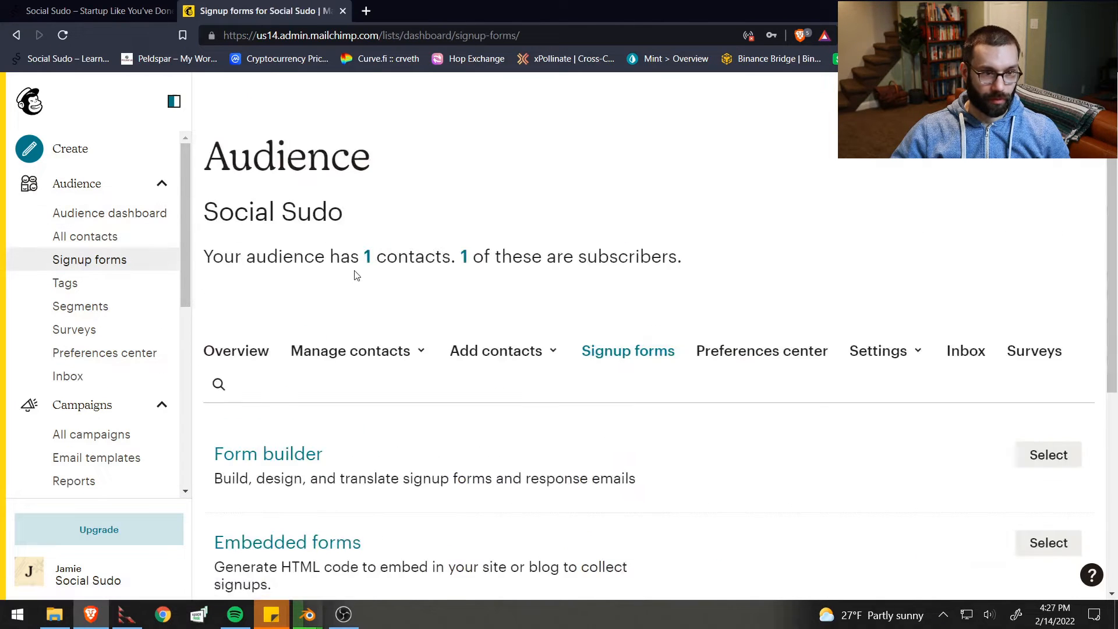
- Review the available signup form types and open the Embedded forms editor
scroll(350, 302, "down", 2)
scroll(407, 274, "down", 1)
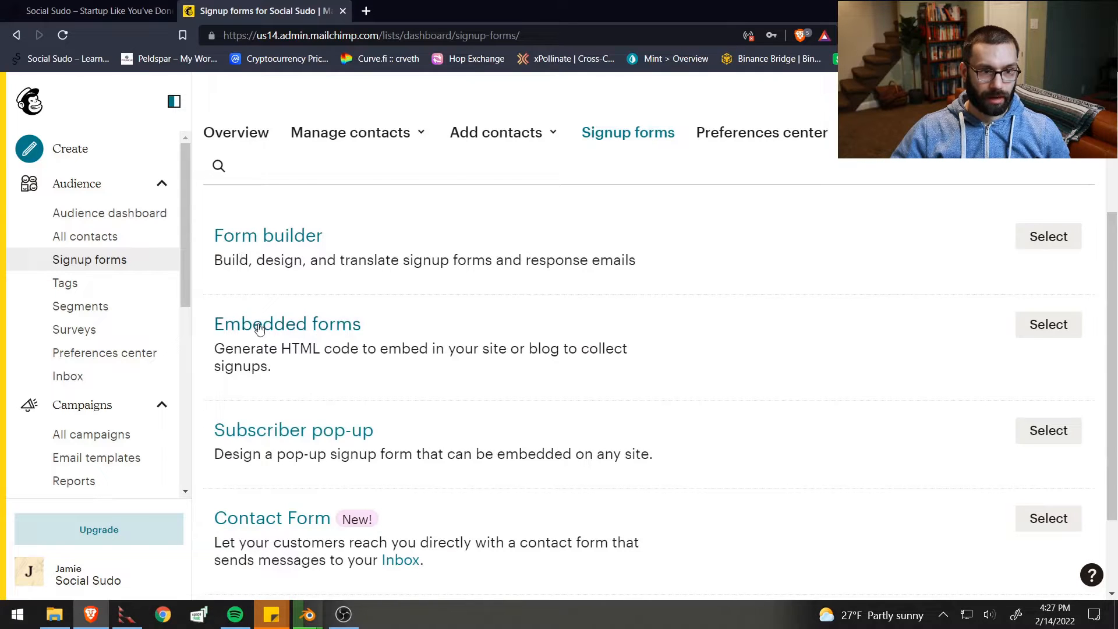
scroll(241, 259, "down", 1)
scroll(329, 529, "down", 1)
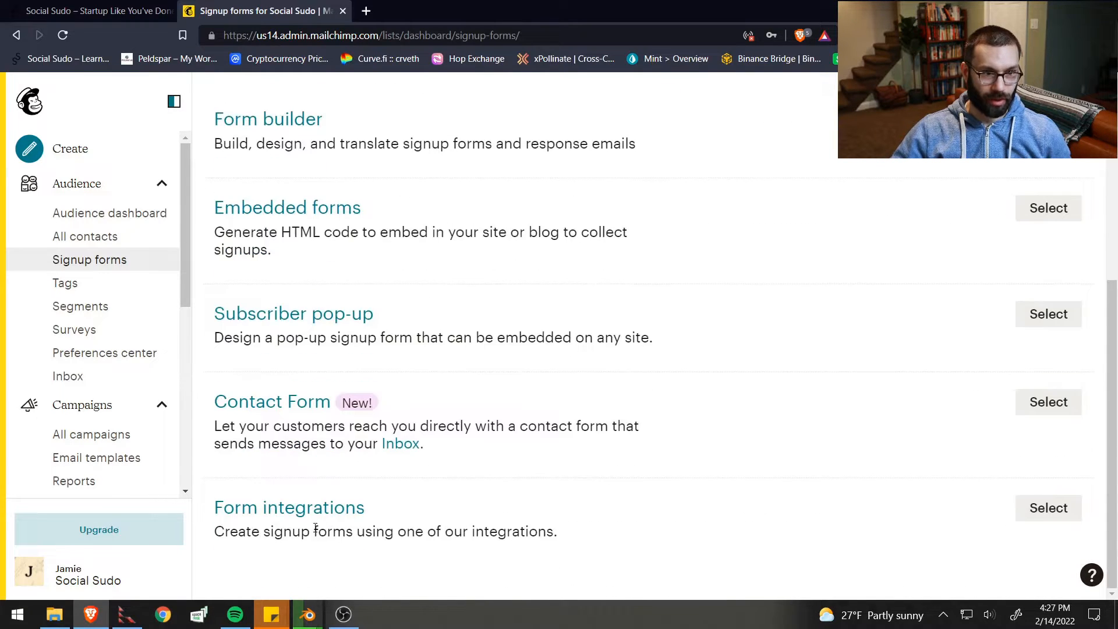
scroll(329, 530, "up", 3)
left_click(274, 330)
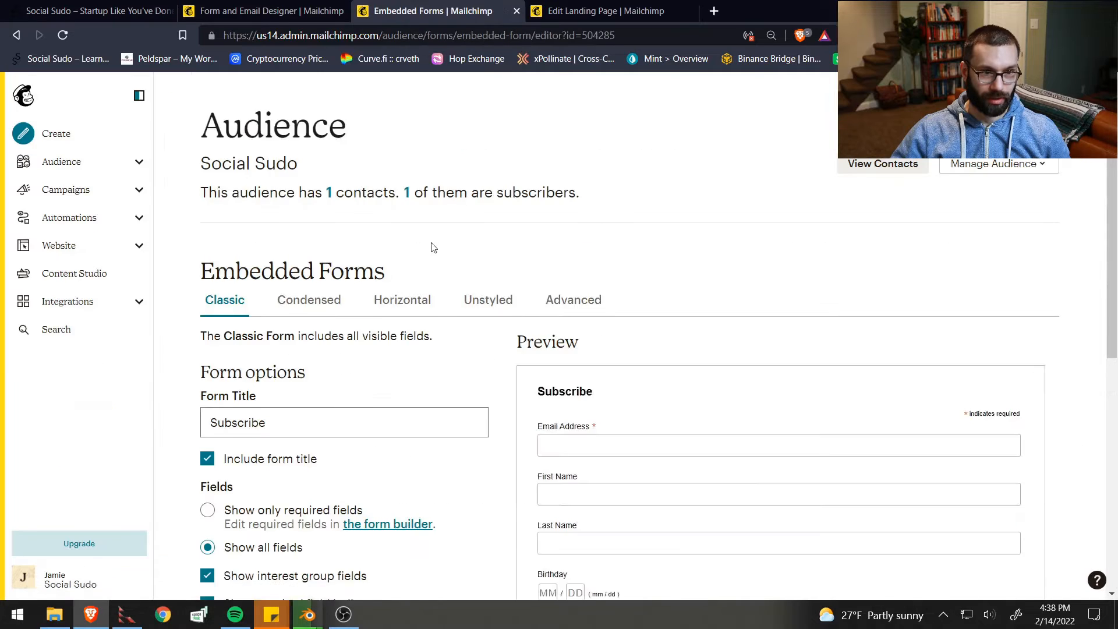
- Set the embedded form's title to "Stay Up To Date"
scroll(433, 248, "down", 2)
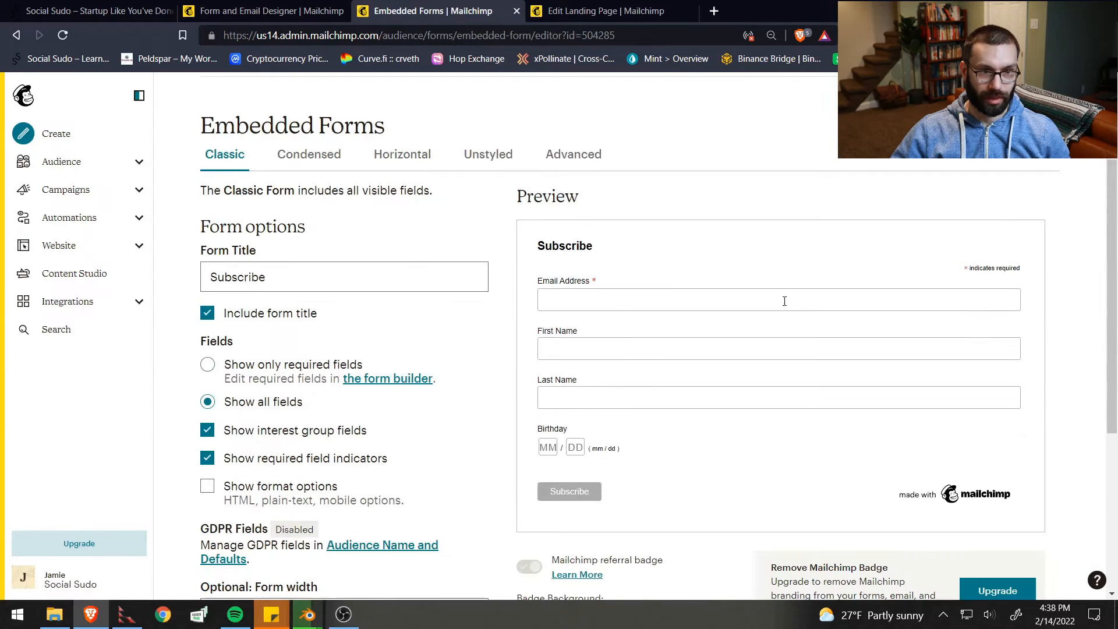
double_click(272, 283)
type("Stay Up To Date")
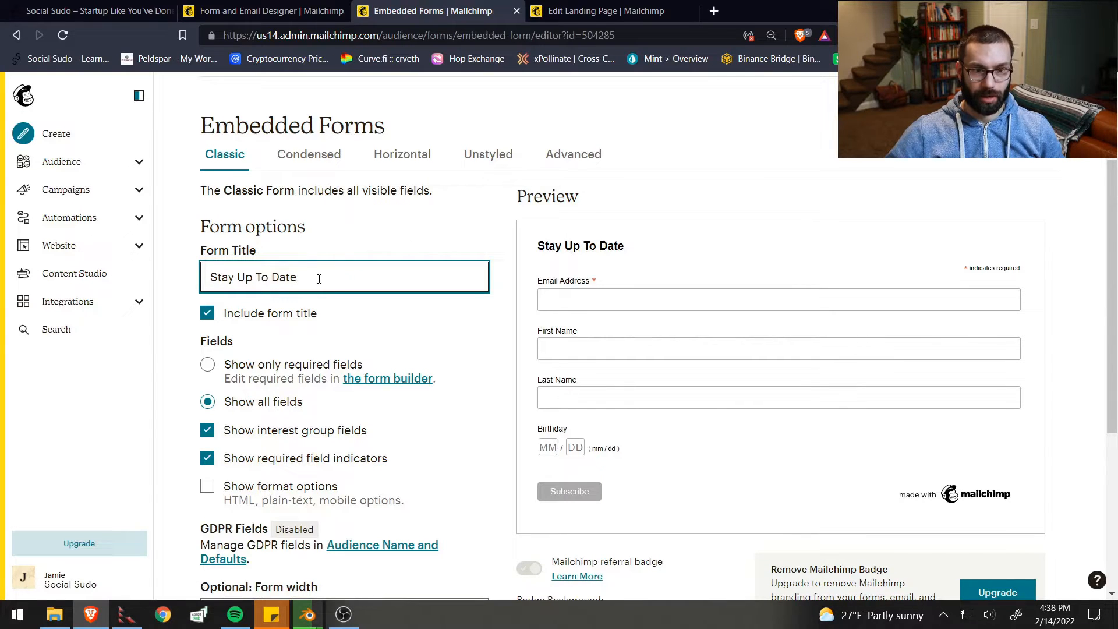
left_click_drag(325, 277, 427, 241)
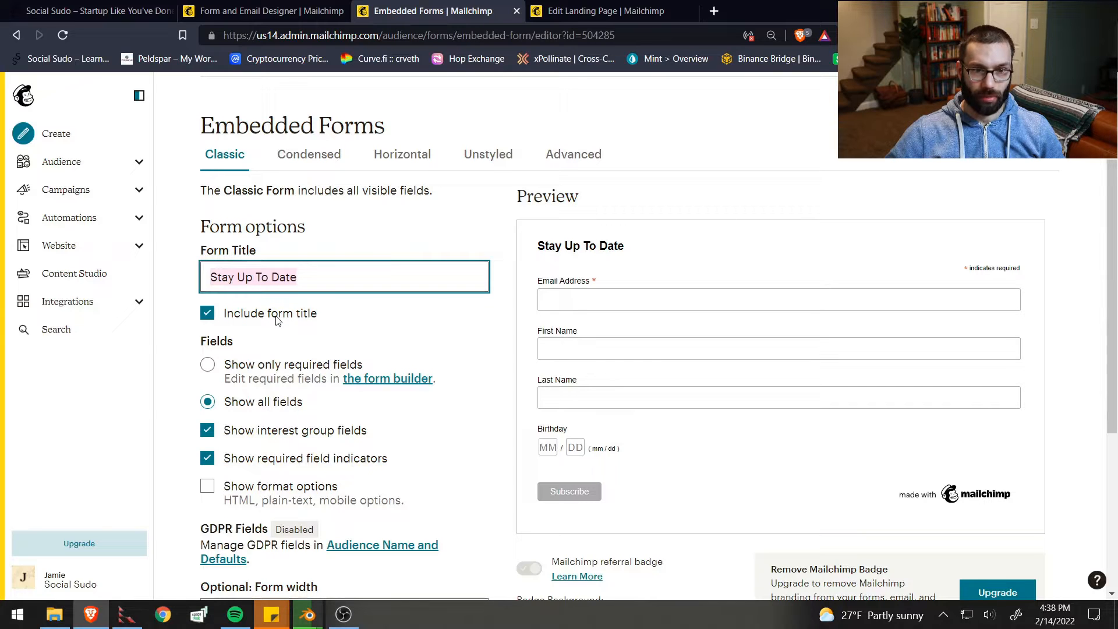
- Limit the form to required fields only and turn off the required field indicators
left_click(242, 366)
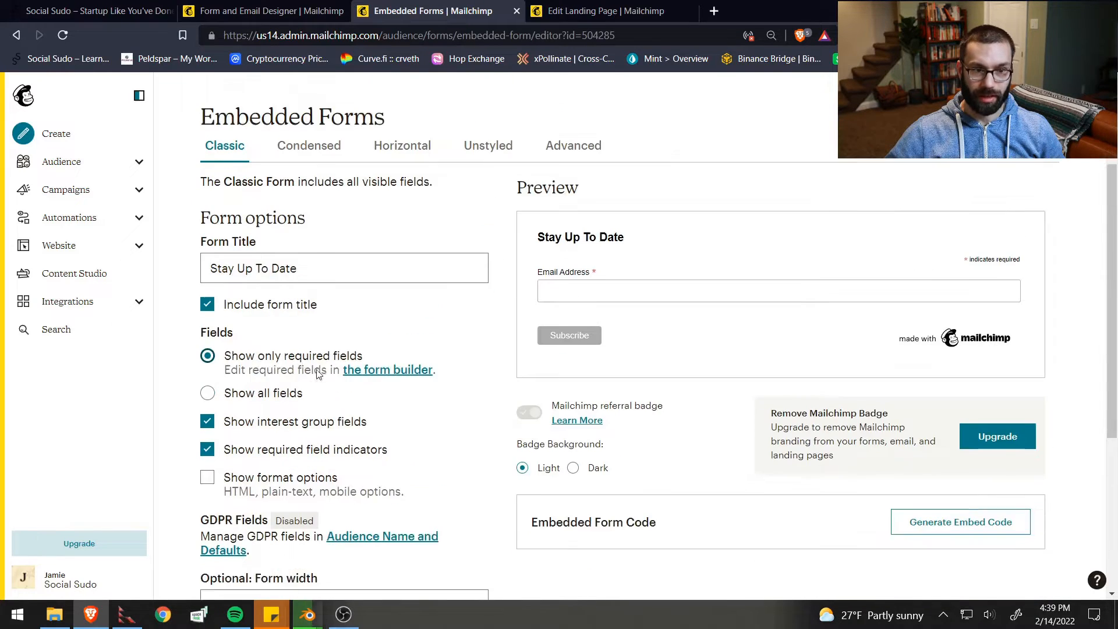
left_click(207, 458)
scroll(396, 402, "down", 1)
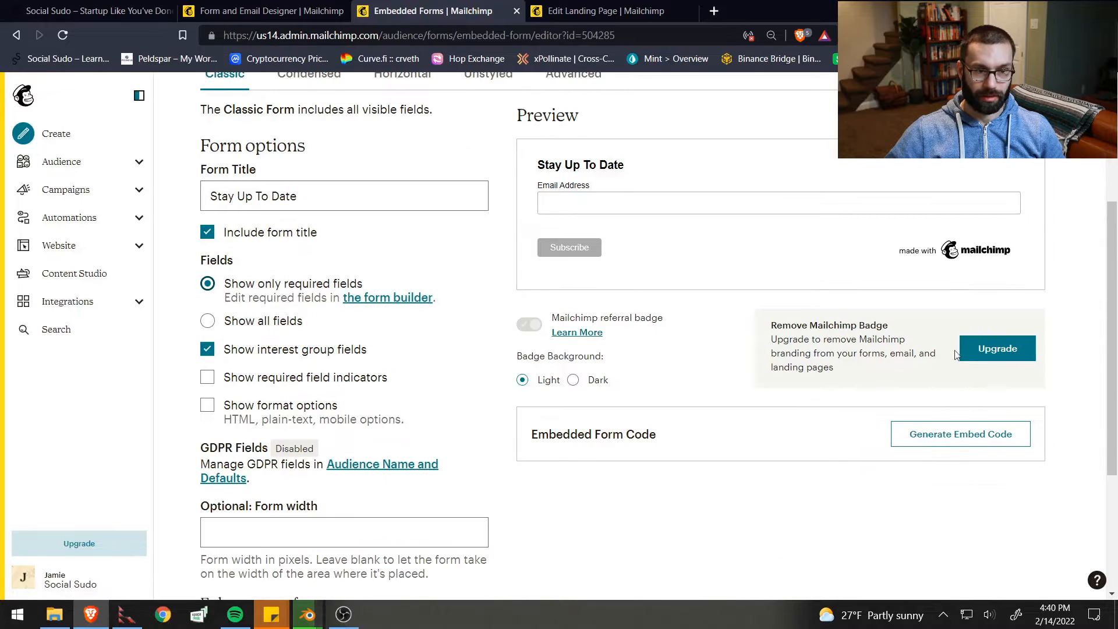
- Generate the embed code for the form, look through it and copy it
left_click(967, 435)
scroll(740, 408, "down", 5)
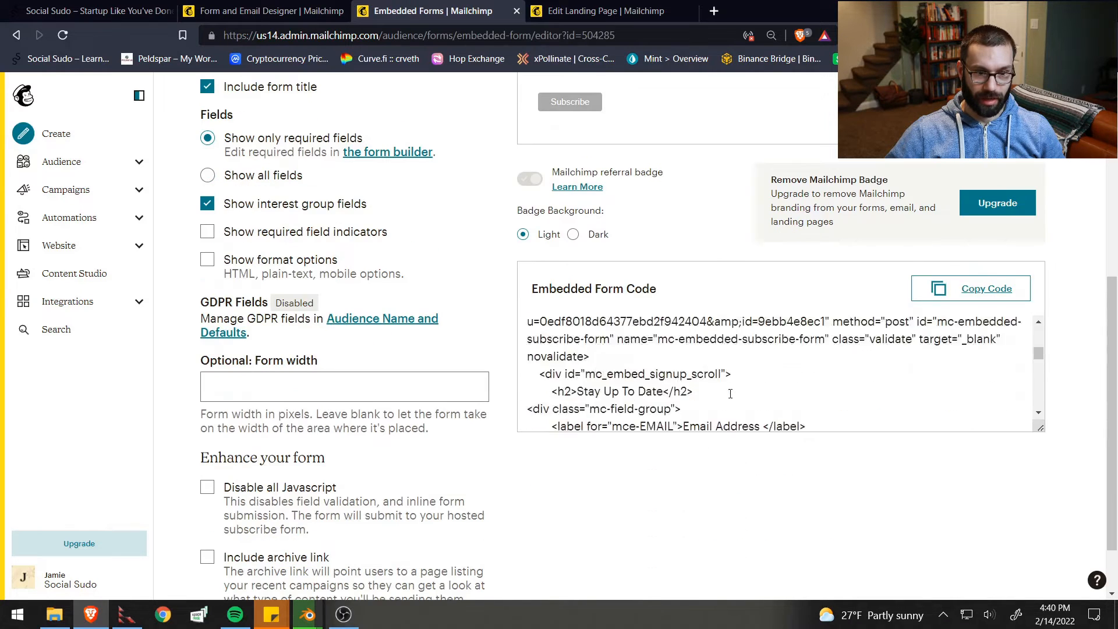
scroll(729, 394, "up", 5)
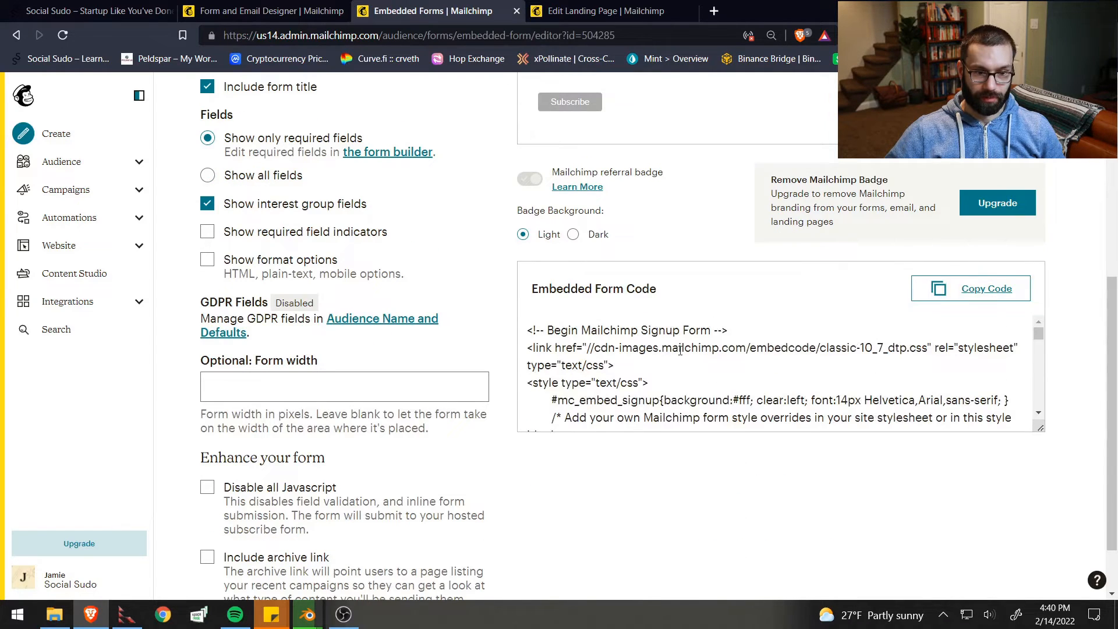
left_click(980, 288)
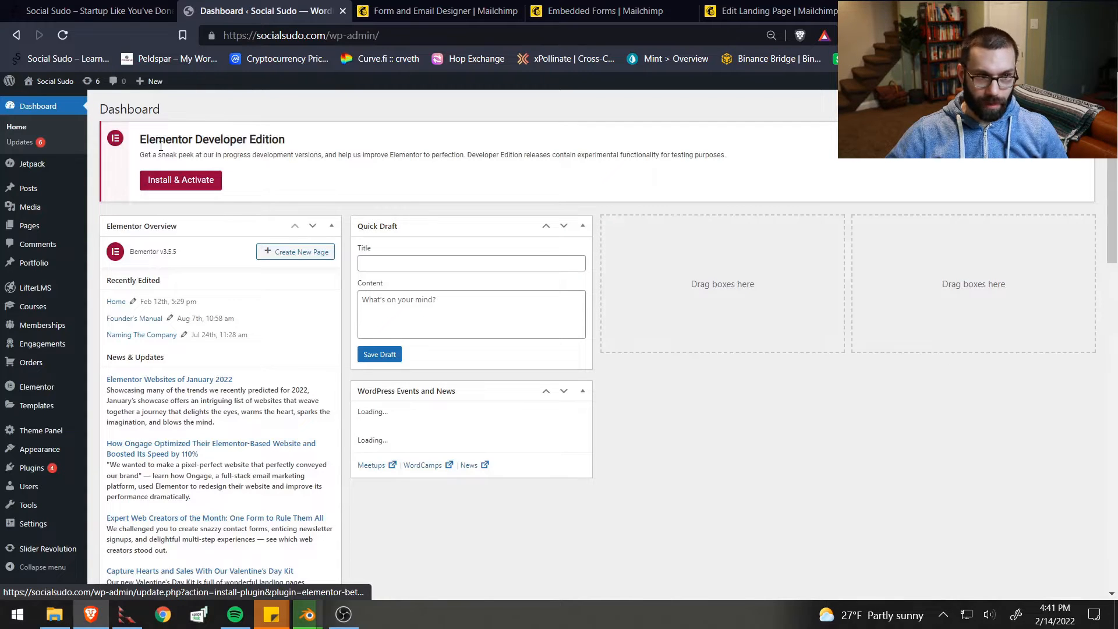
- Create a new page in the WordPress admin of the Social Sudo site
mouse_move(29, 226)
left_click(111, 230)
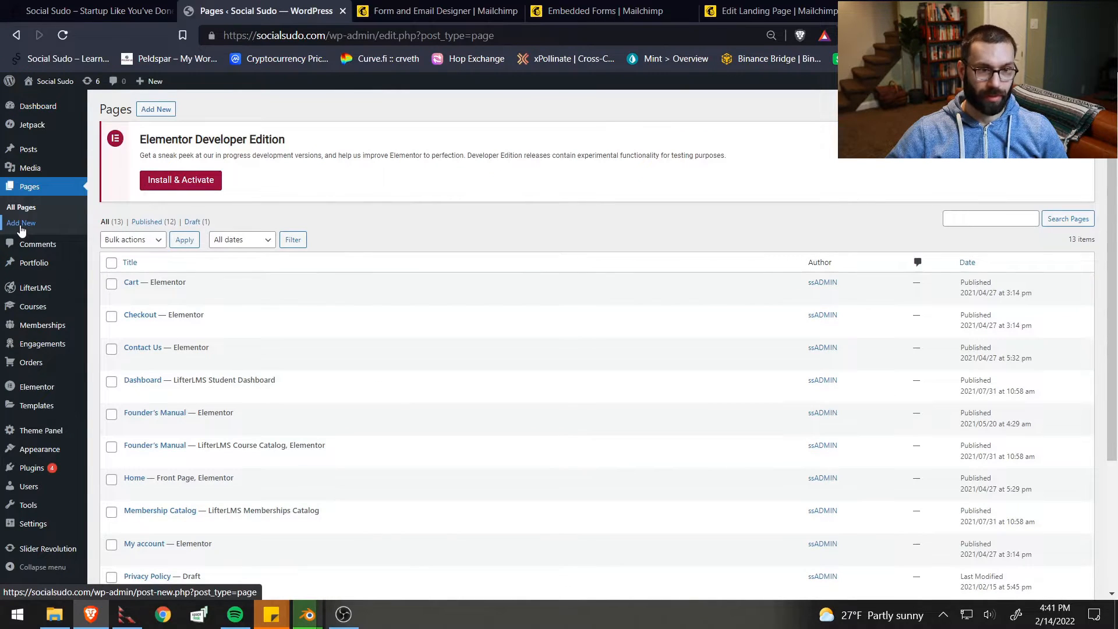
left_click(21, 226)
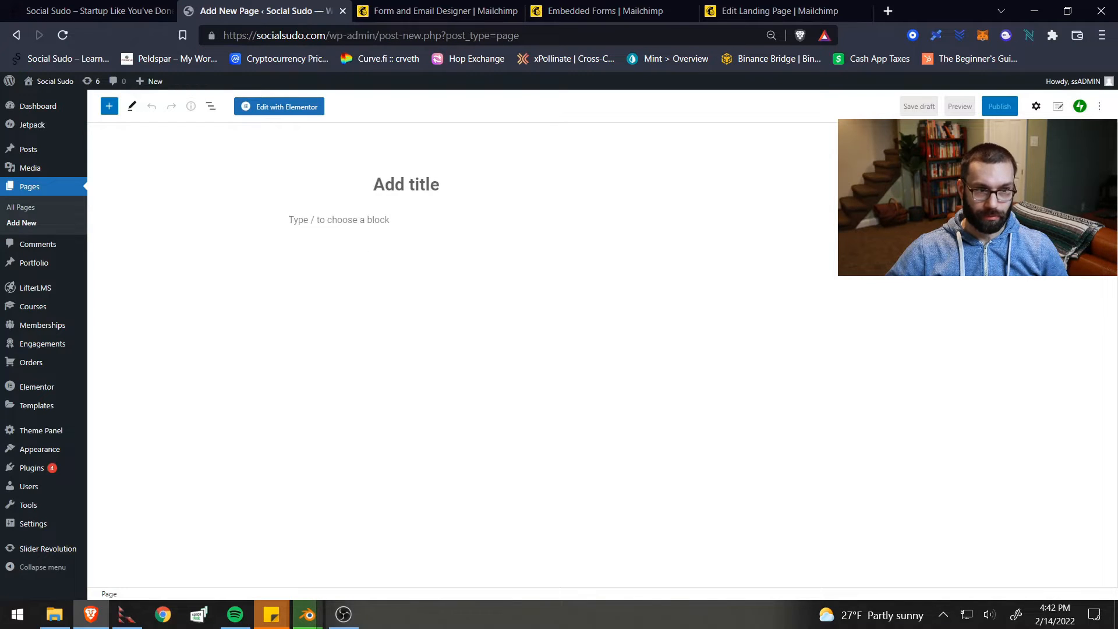
- Add a Code block to the new page and paste the Mailchimp embed code into it
left_click(336, 220)
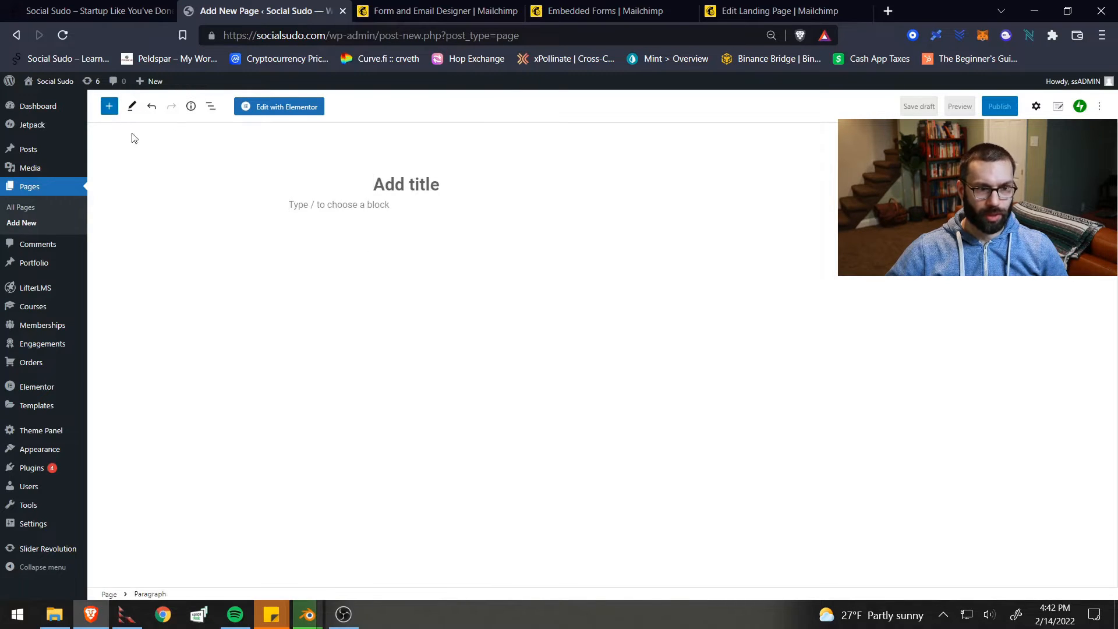
left_click(109, 106)
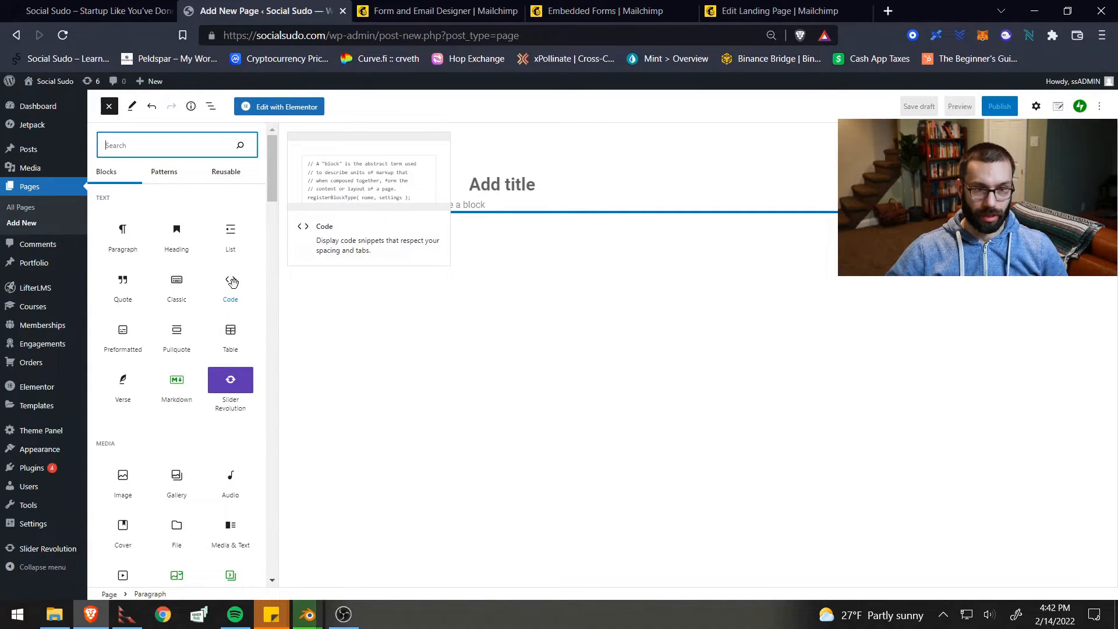
left_click_drag(232, 283, 452, 230)
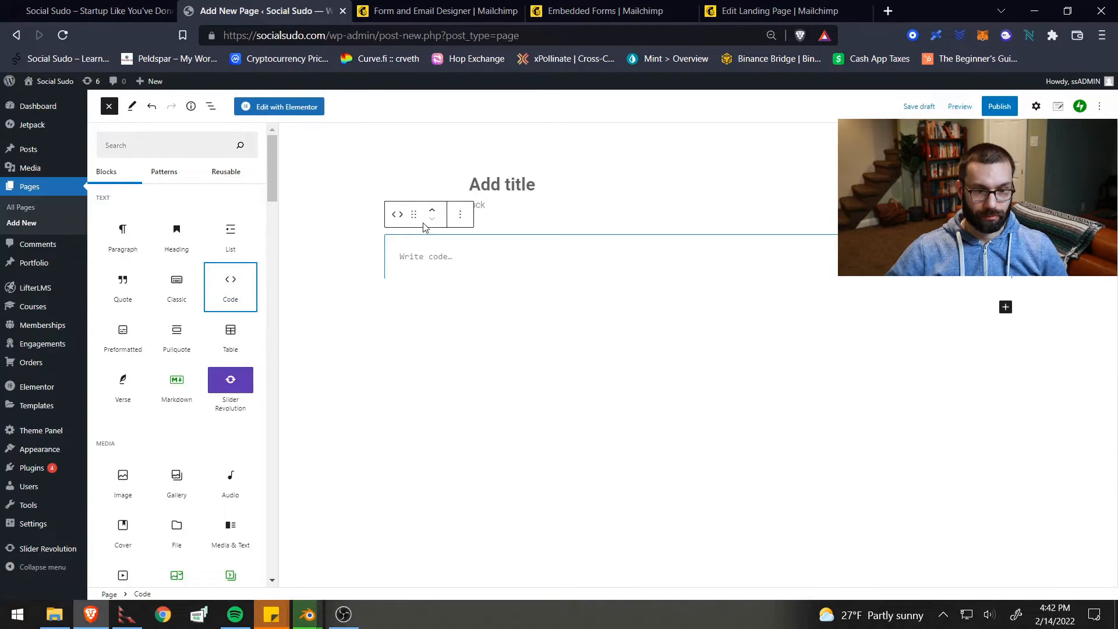
left_click(476, 254)
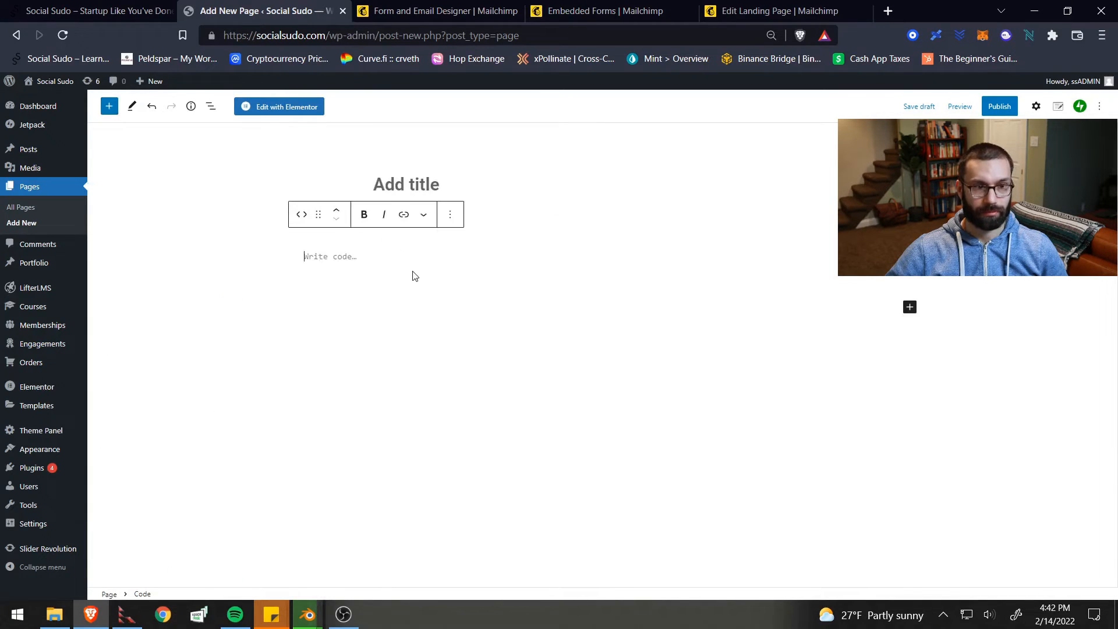
key("ctrl+v")
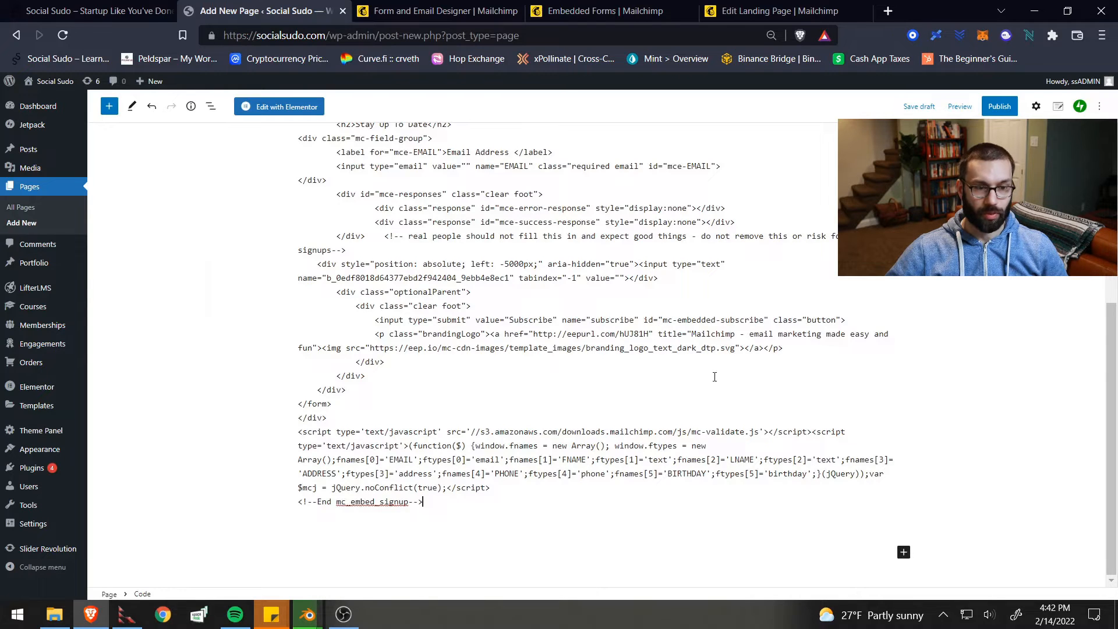
- Save the page as a draft and preview how the Code block is rendered
scroll(718, 366, "up", 5)
left_click(406, 179)
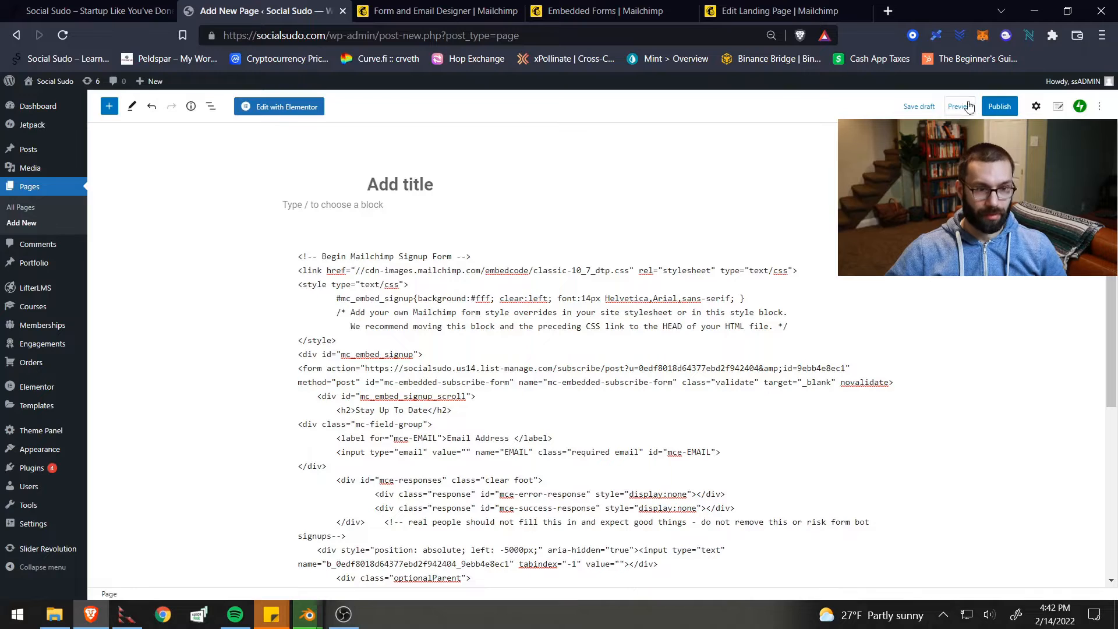
left_click(921, 107)
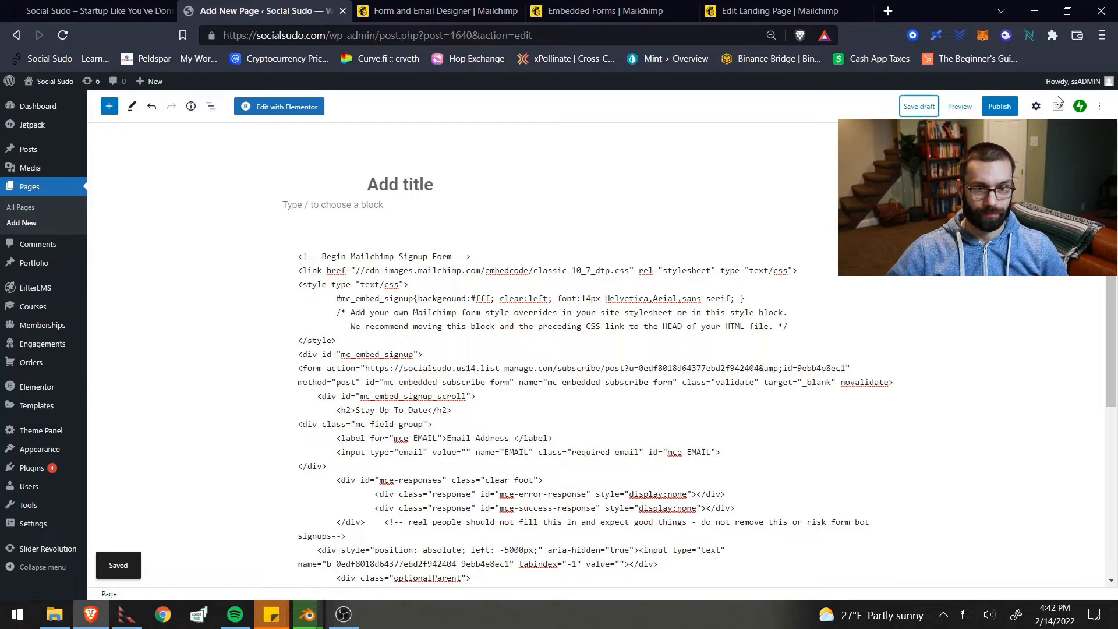
left_click(967, 110)
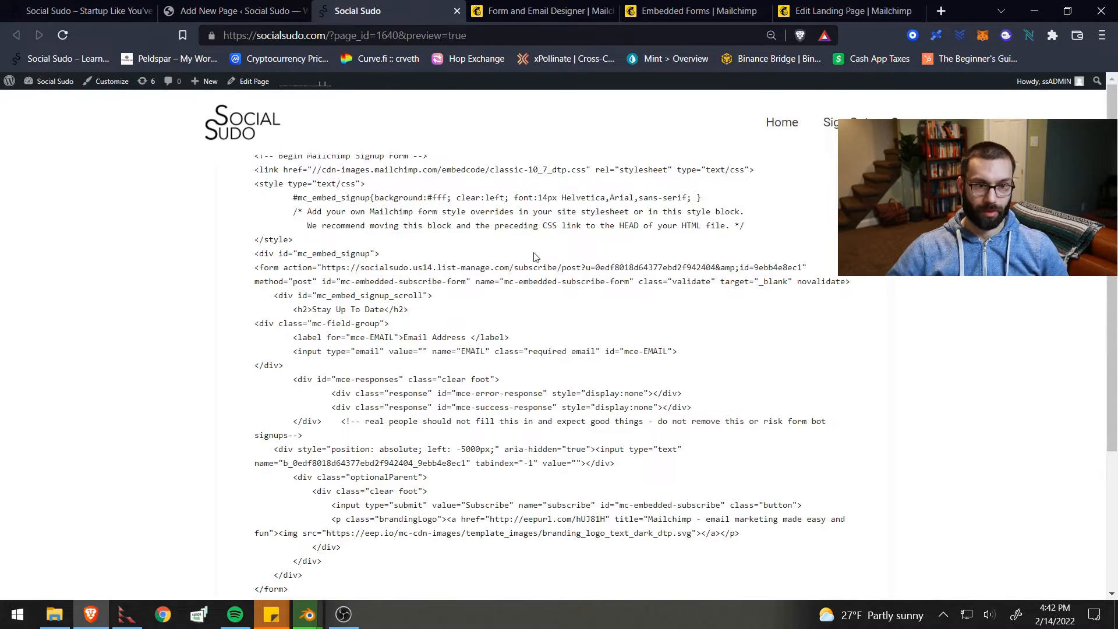
scroll(535, 257, "down", 3)
scroll(527, 262, "up", 3)
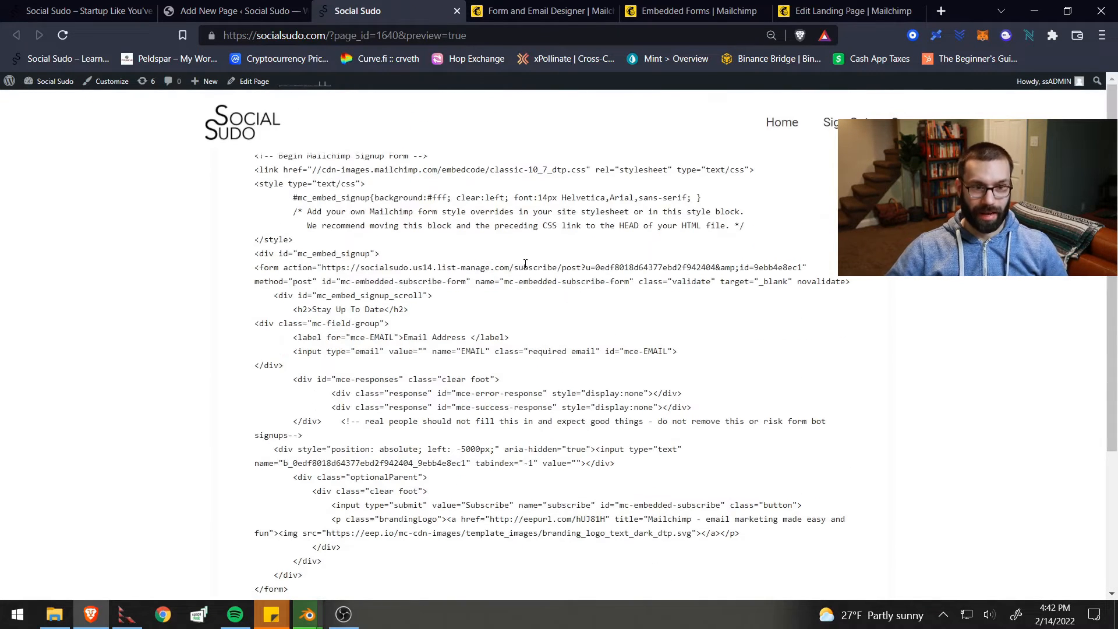
- Return to the page editor, add a Shortcode block below the Code block and paste the Mailchimp embed code into it
left_click(262, 5)
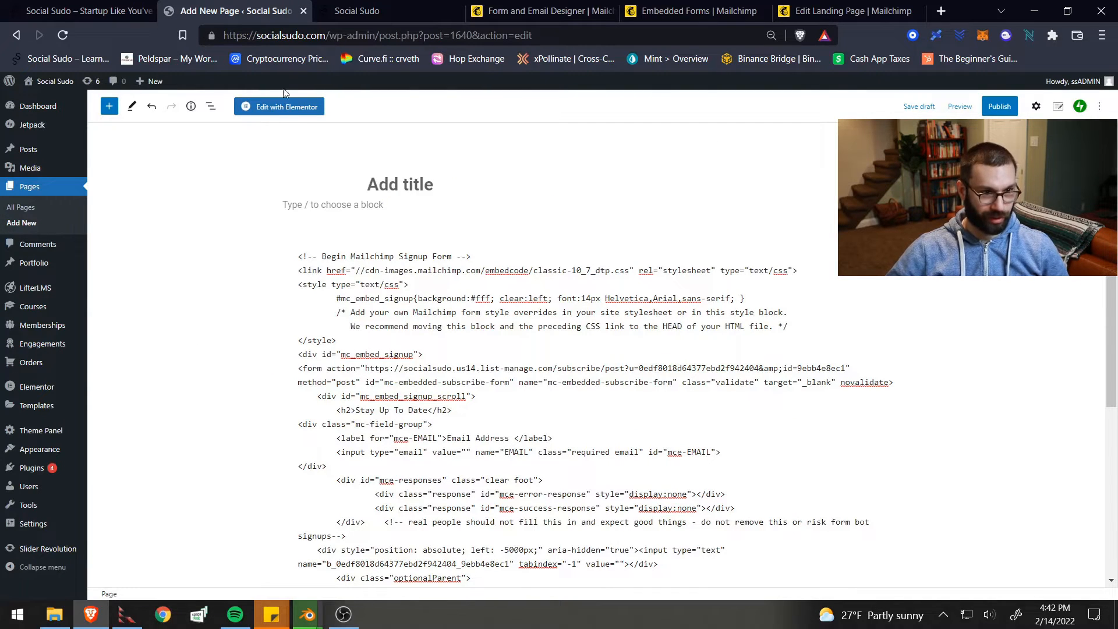
scroll(239, 113, "down", 5)
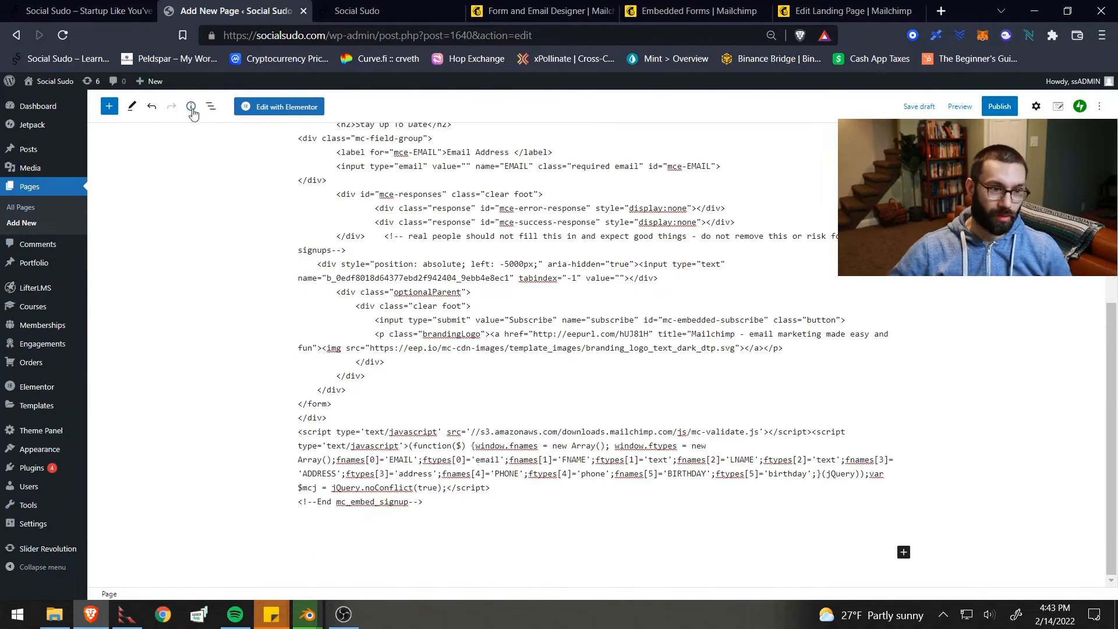
left_click(109, 106)
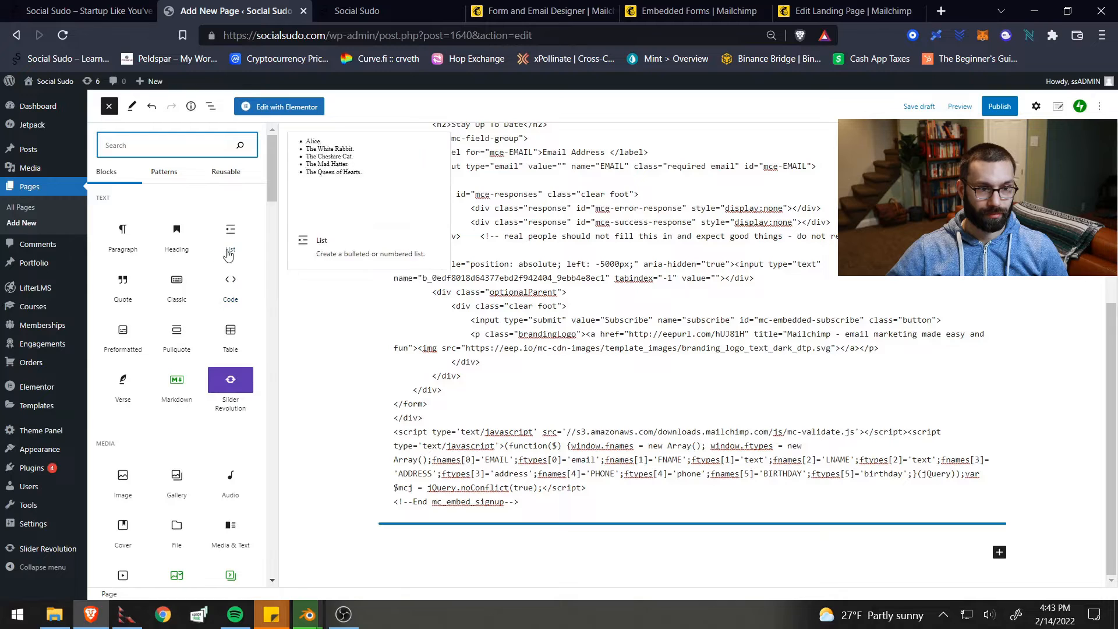
scroll(228, 303, "down", 5)
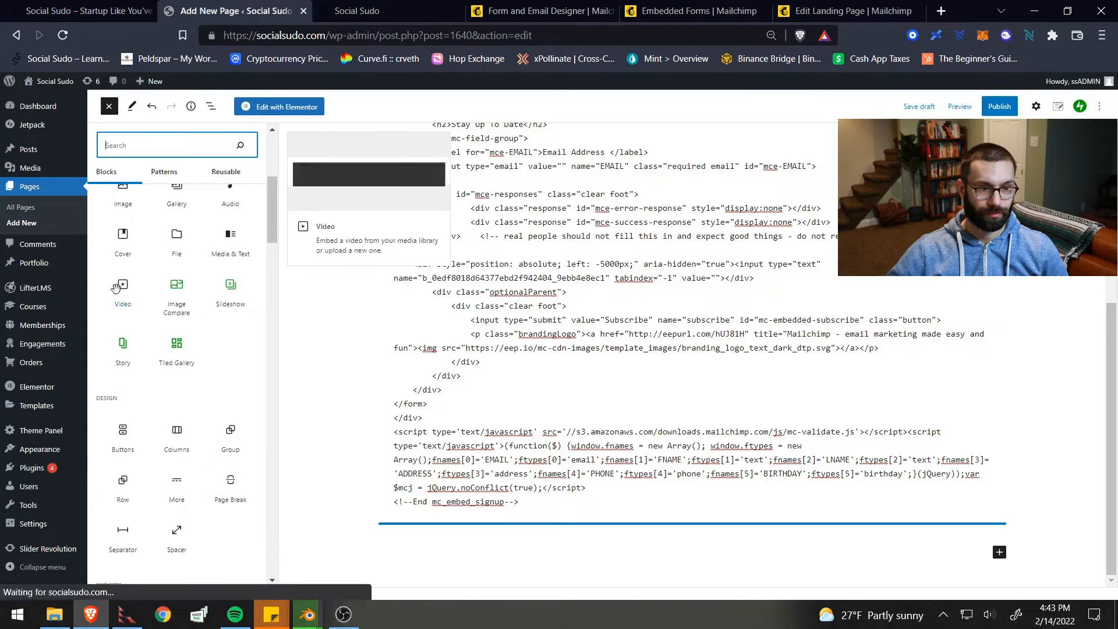
scroll(181, 326, "down", 4)
scroll(180, 361, "down", 3)
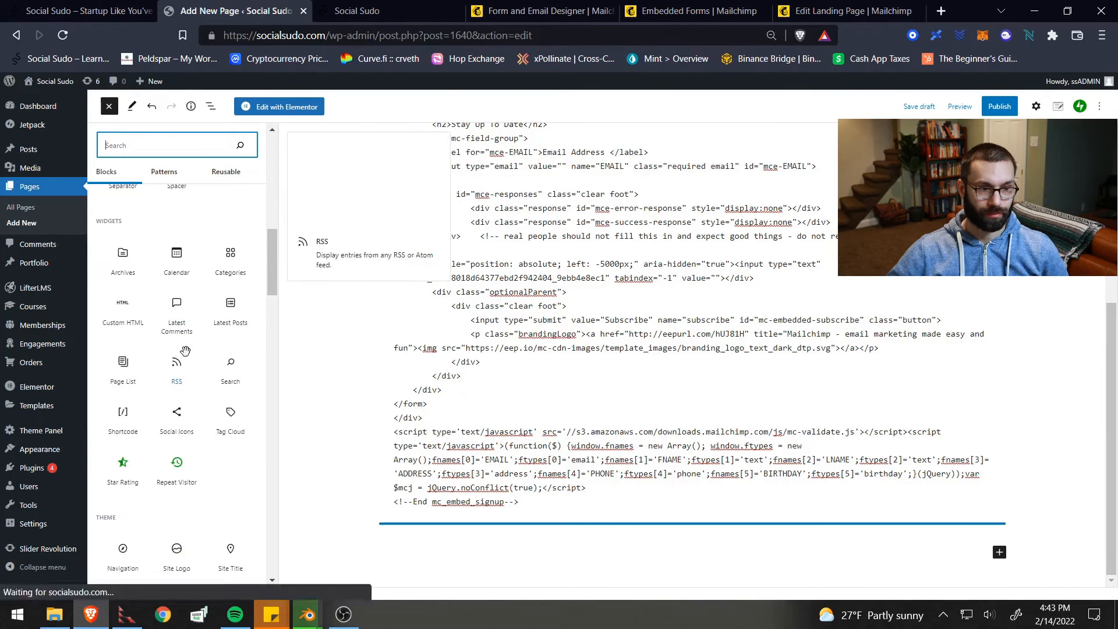
left_click_drag(123, 412, 545, 552)
key("ctrl+v")
- Remove the Code block containing the first copy of the embed code from the page
scroll(743, 312, "up", 10)
left_click(617, 312)
left_click(443, 214)
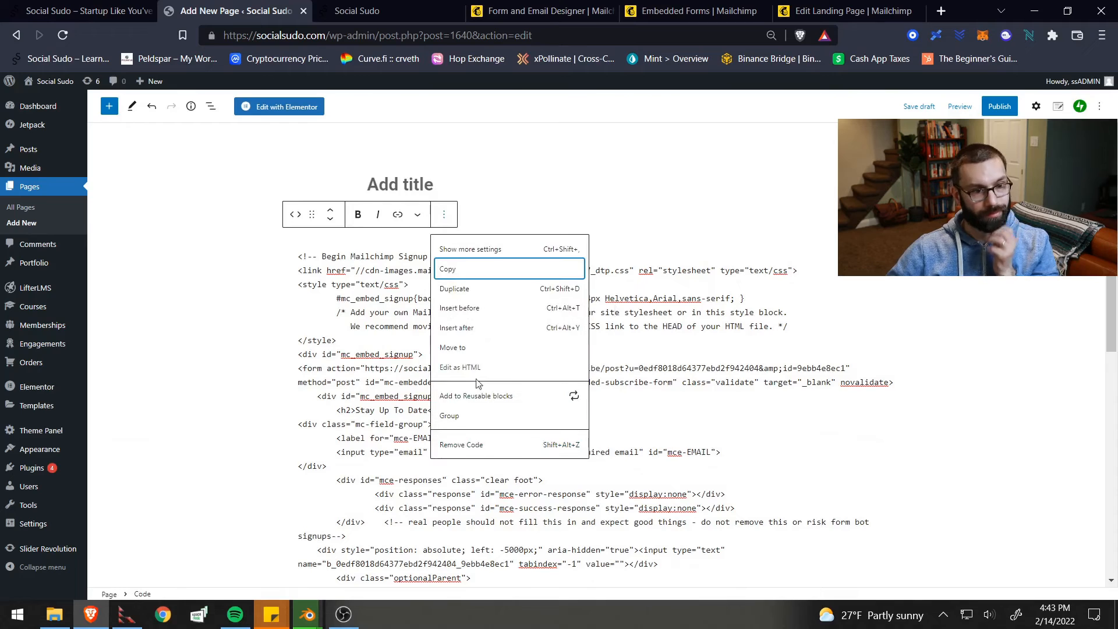
left_click(491, 451)
- Save the draft again and preview the page with the embedded signup form
left_click(919, 107)
left_click(960, 107)
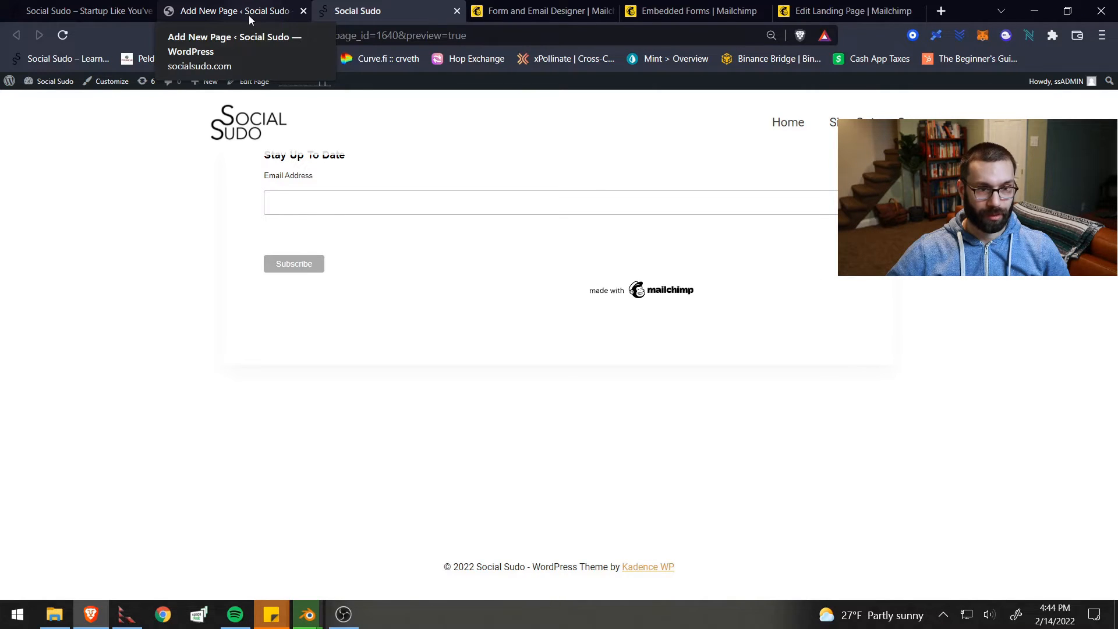
- Open the page in Elementor, place a Spacer widget above the signup form and set its space to 262 px
left_click(249, 18)
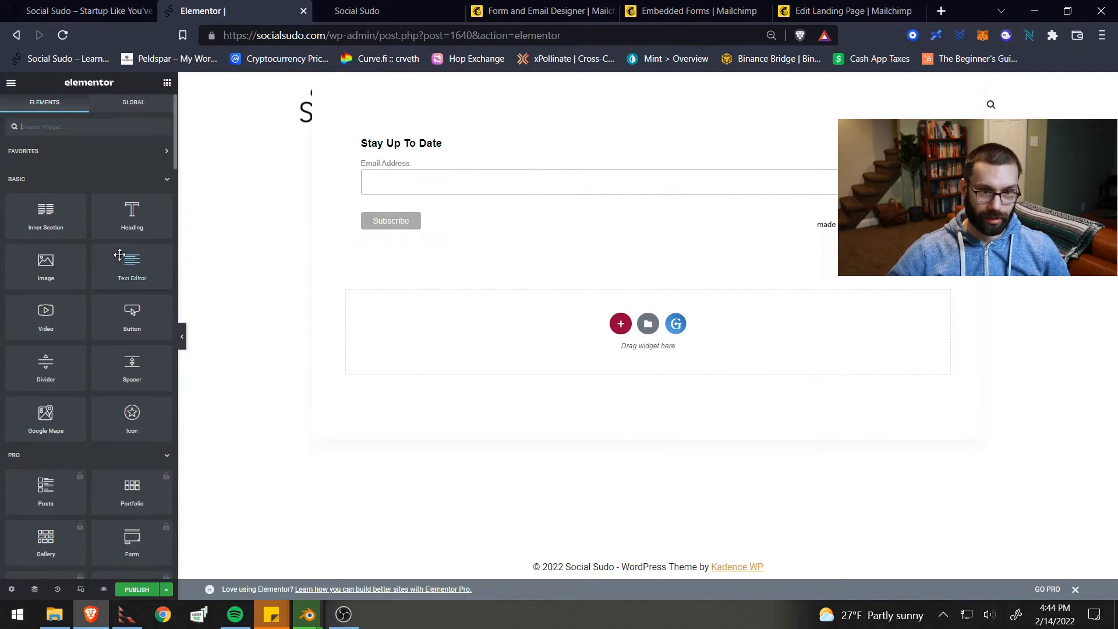
left_click_drag(132, 364, 583, 123)
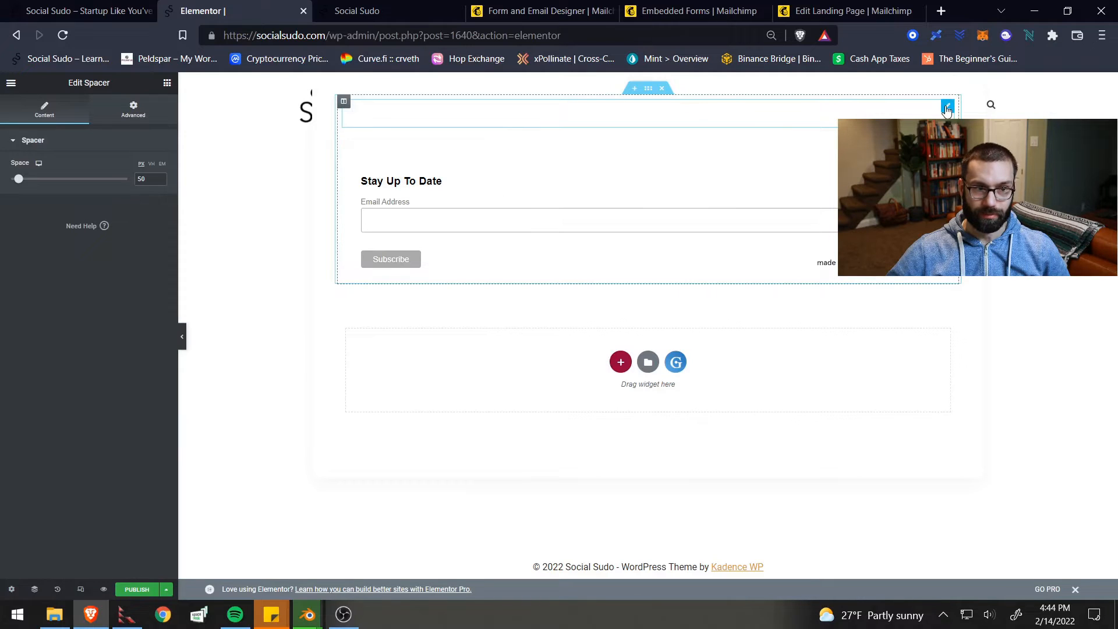
left_click_drag(19, 179, 60, 179)
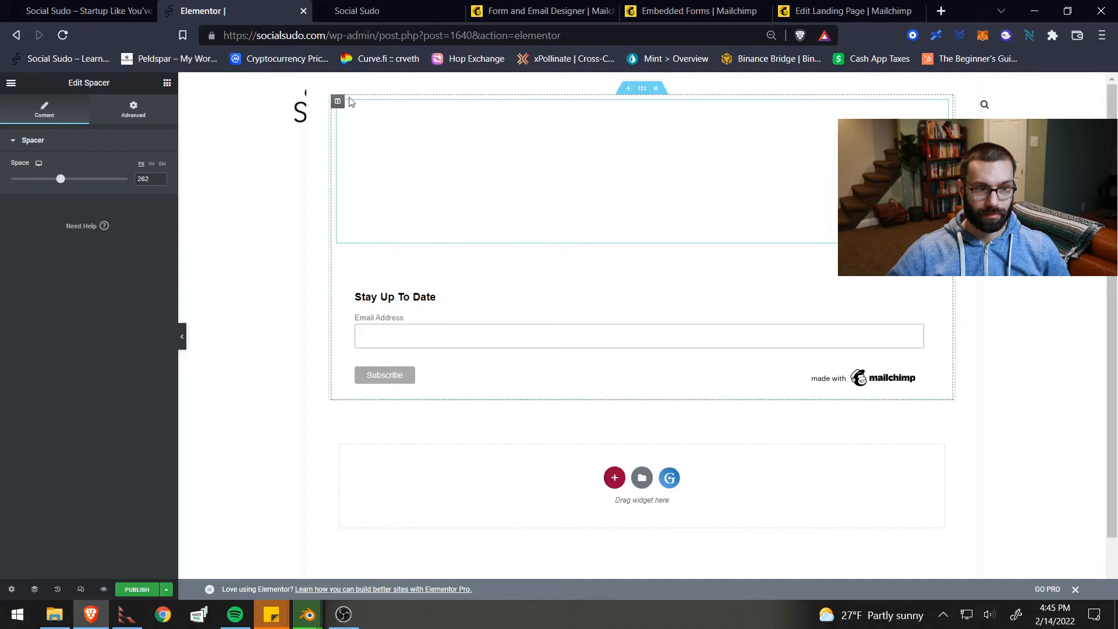
- Add a Heading widget between the spacer and the signup form with the text "Get notified when we're ready for you"
left_click(133, 115)
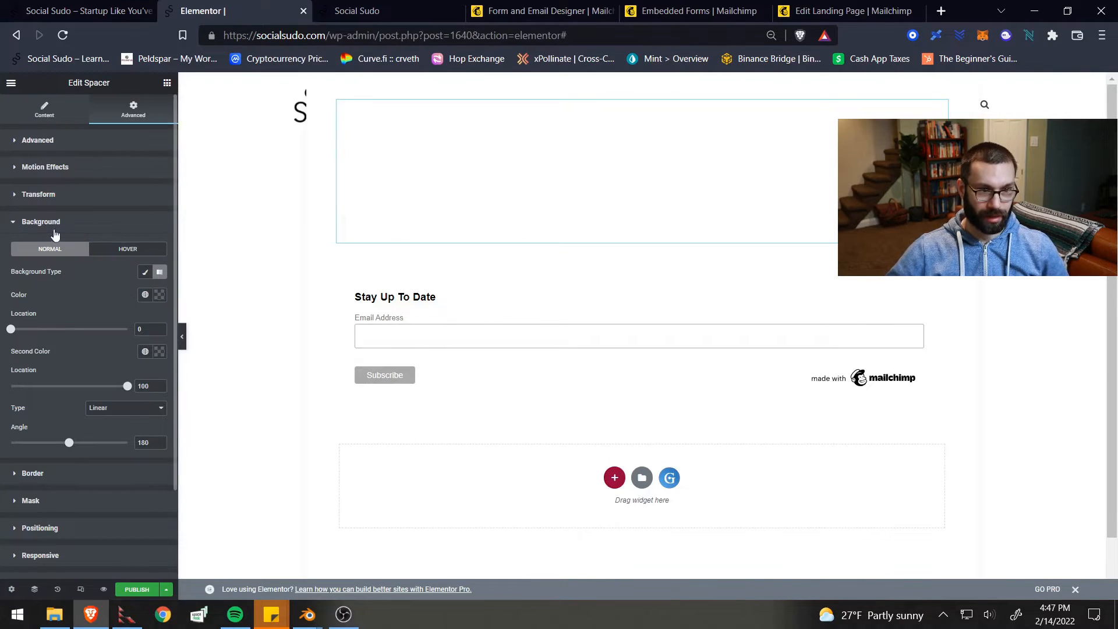
left_click(166, 84)
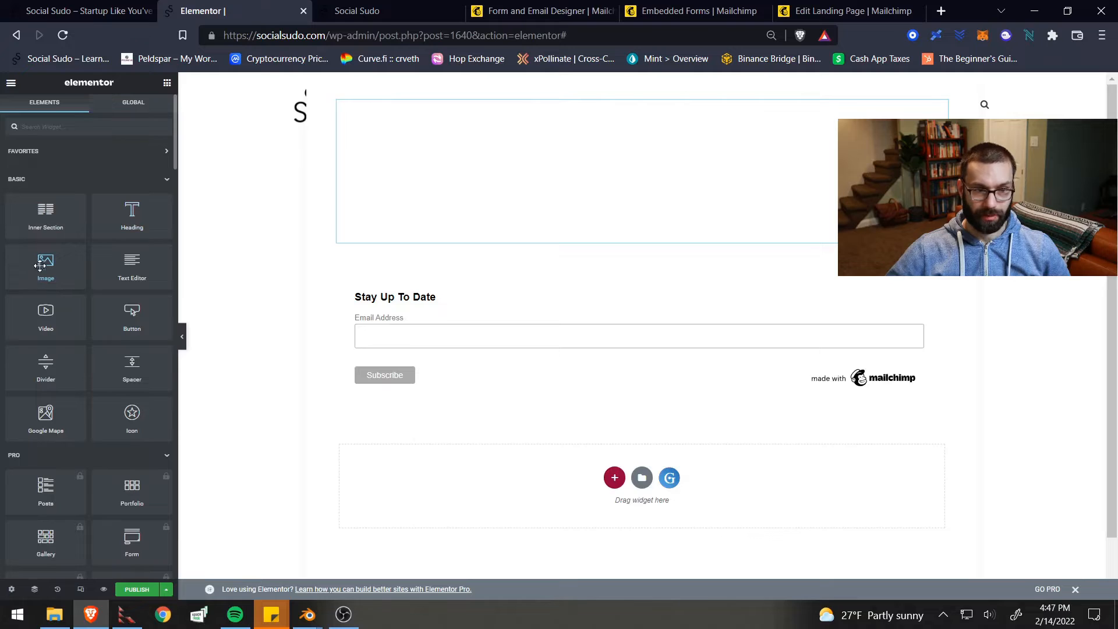
left_click_drag(121, 231, 416, 276)
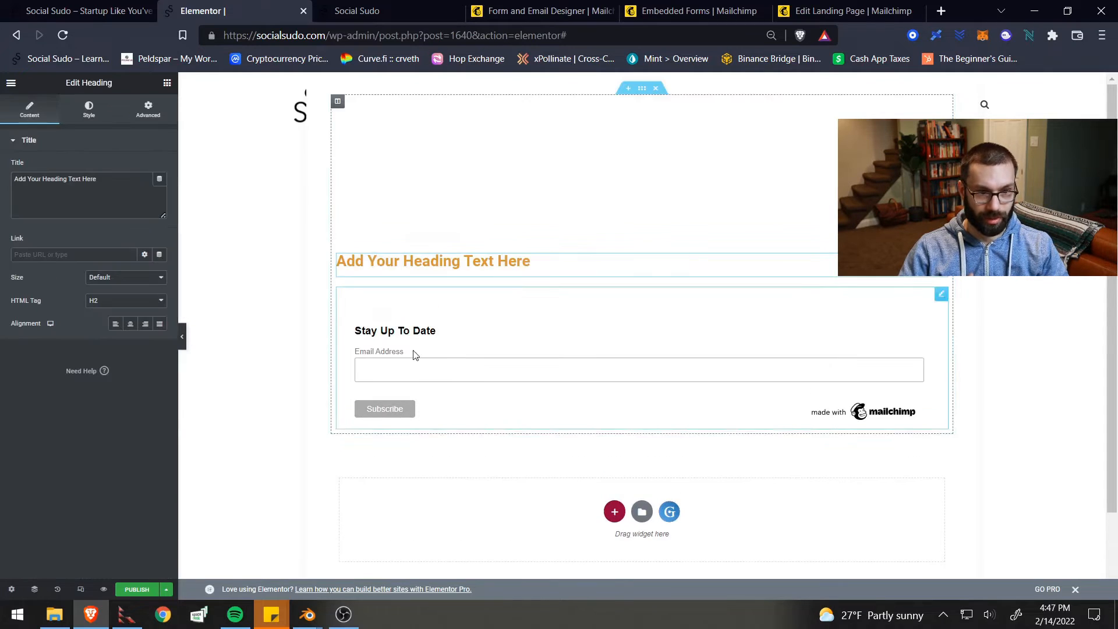
triple_click(509, 261)
type("Get notifie")
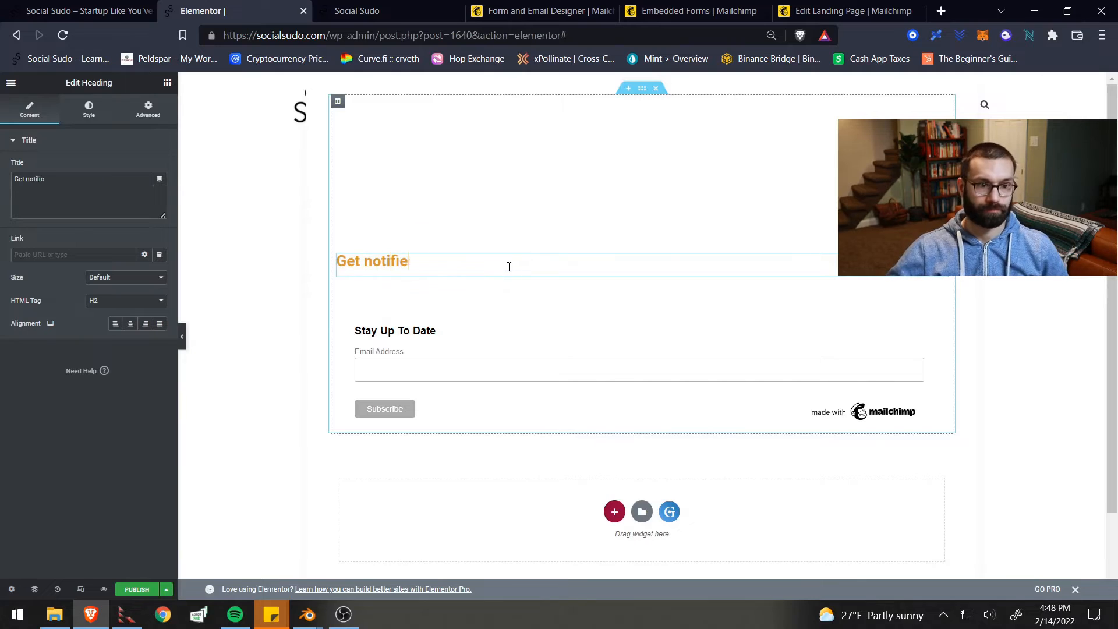
type("d when we")
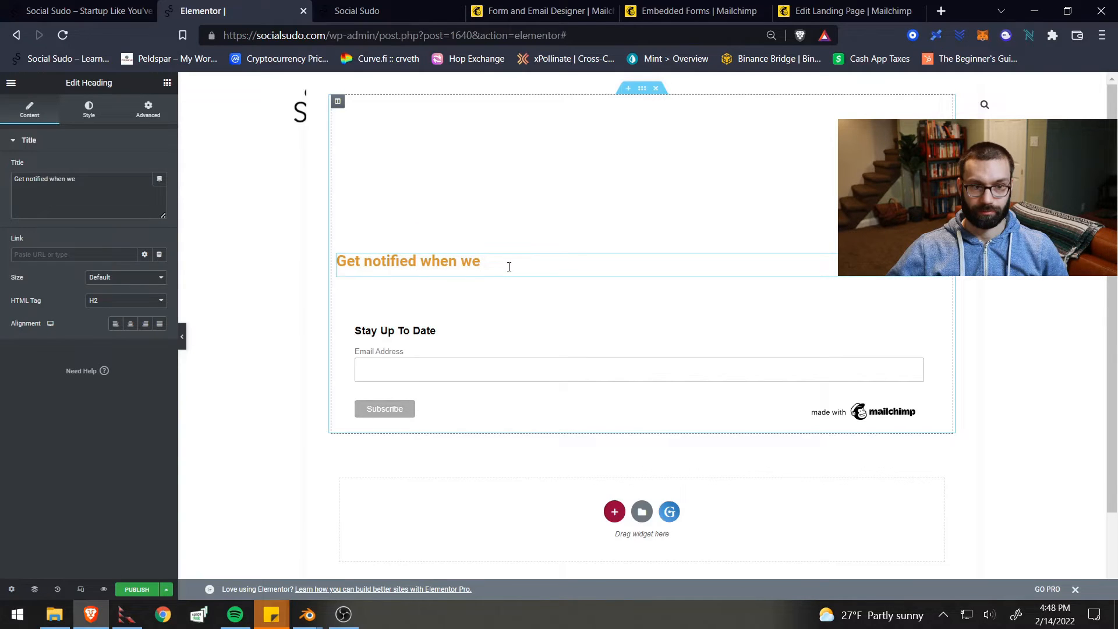
type("'re ready for you")
left_click(250, 446)
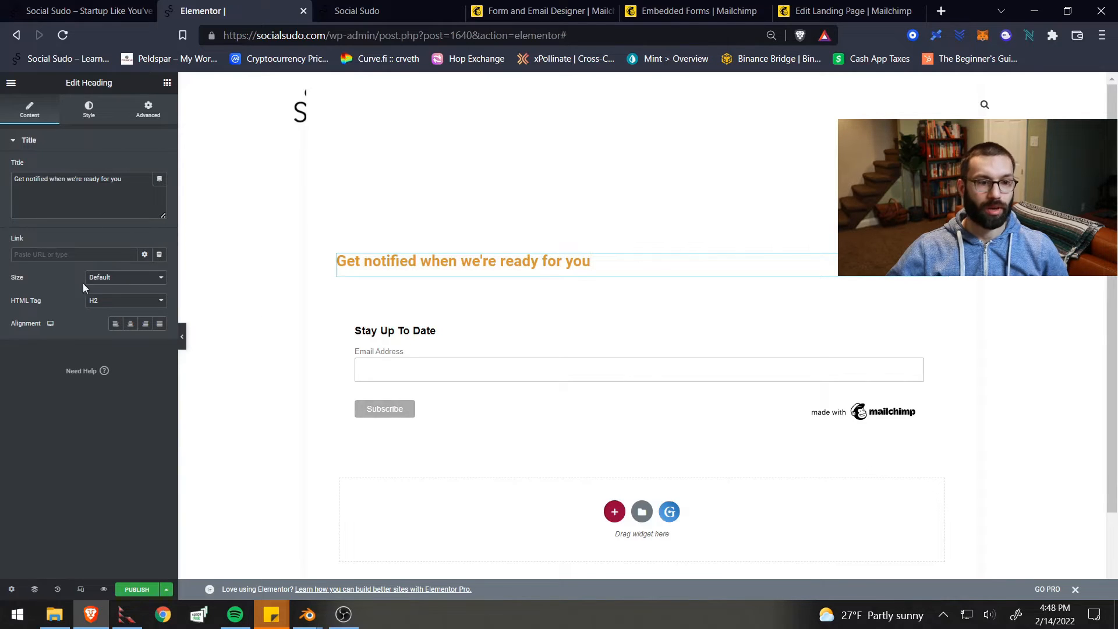
- Add a Text Editor widget below the heading reading "We're still working on getting everything up and ready for you. Enter your email below to get notified when it's available."
left_click(167, 83)
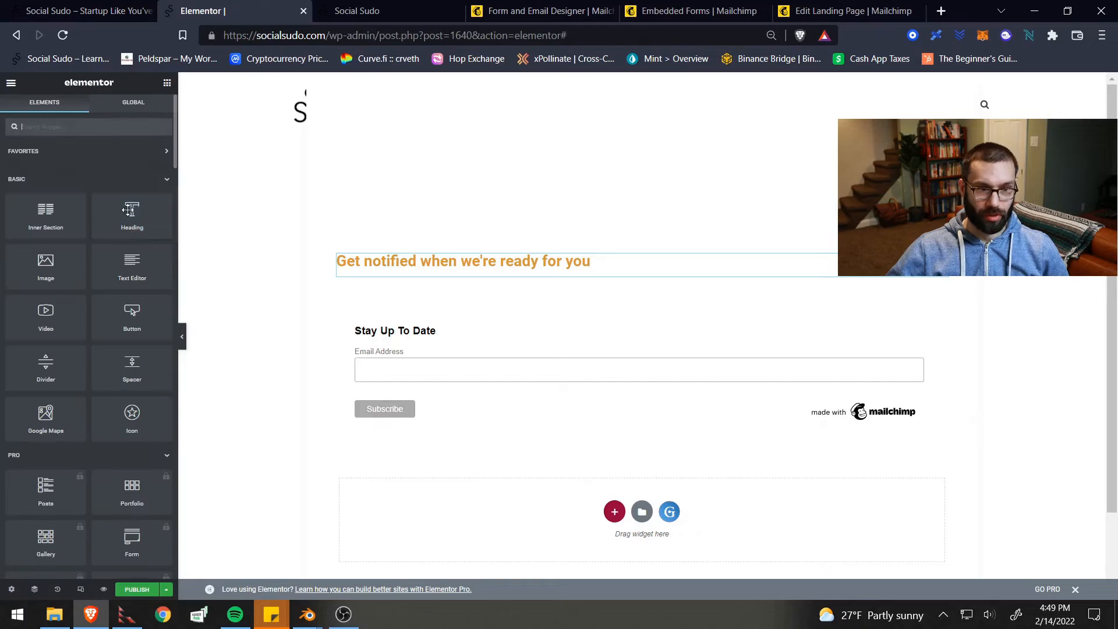
mouse_move(81, 226)
left_mouse_down()
mouse_move(314, 259)
mouse_move(80, 238)
left_mouse_up()
left_click_drag(131, 265, 379, 295)
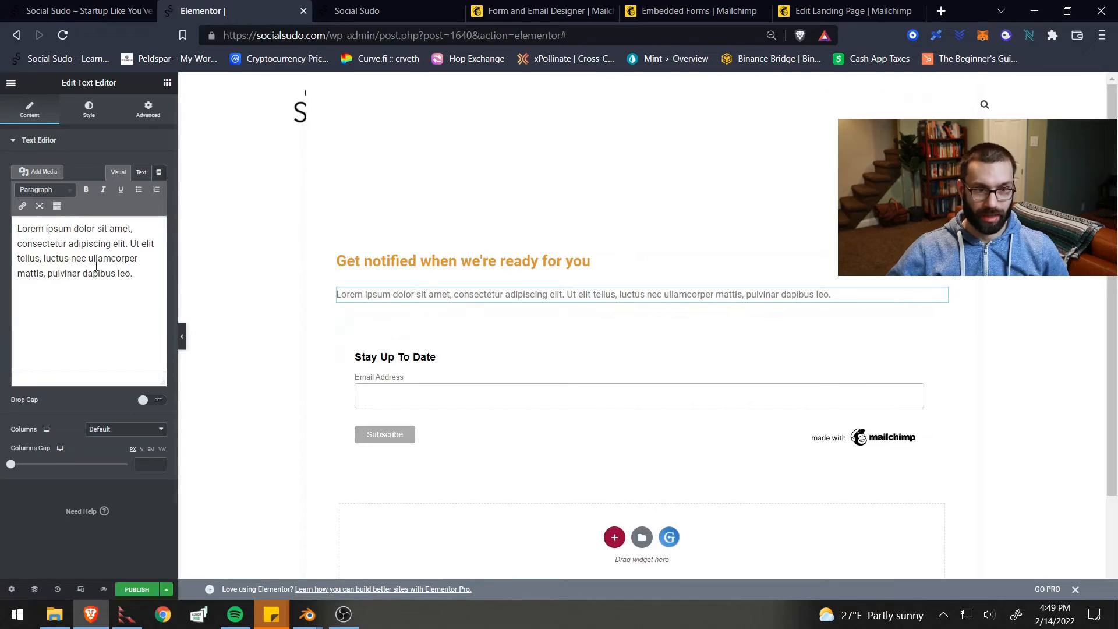
left_click_drag(134, 274, 20, 218)
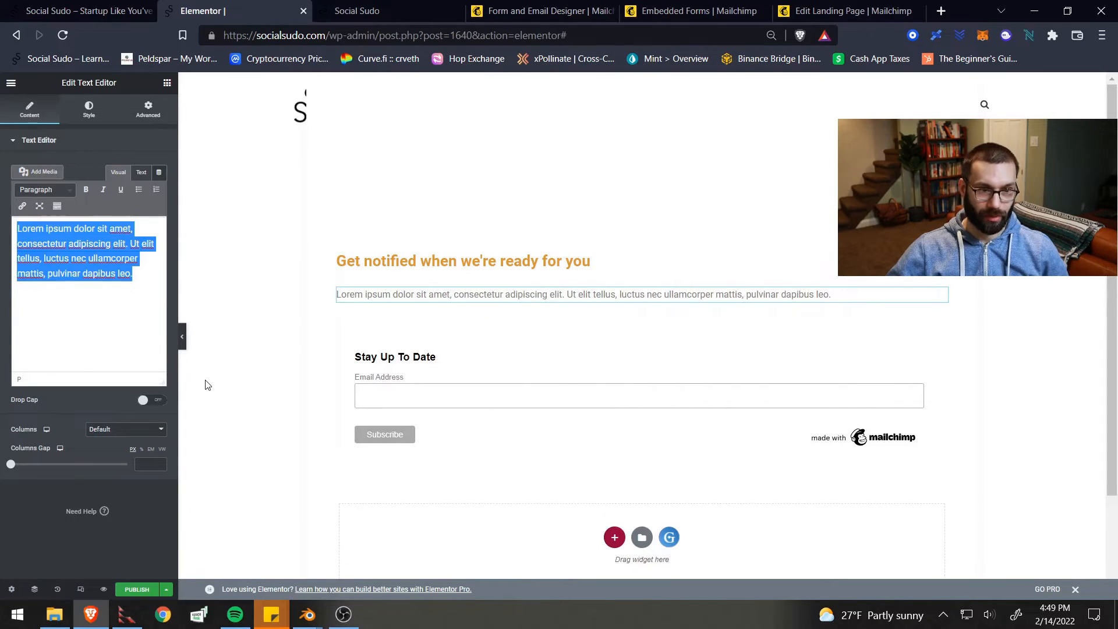
type("We're")
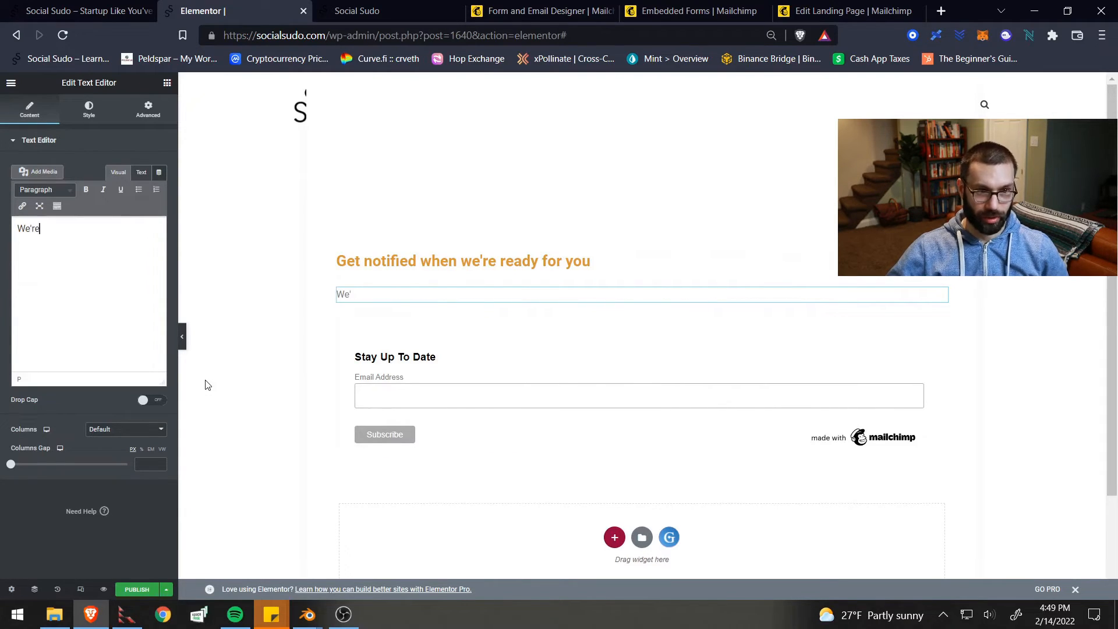
type(" still working on getting the")
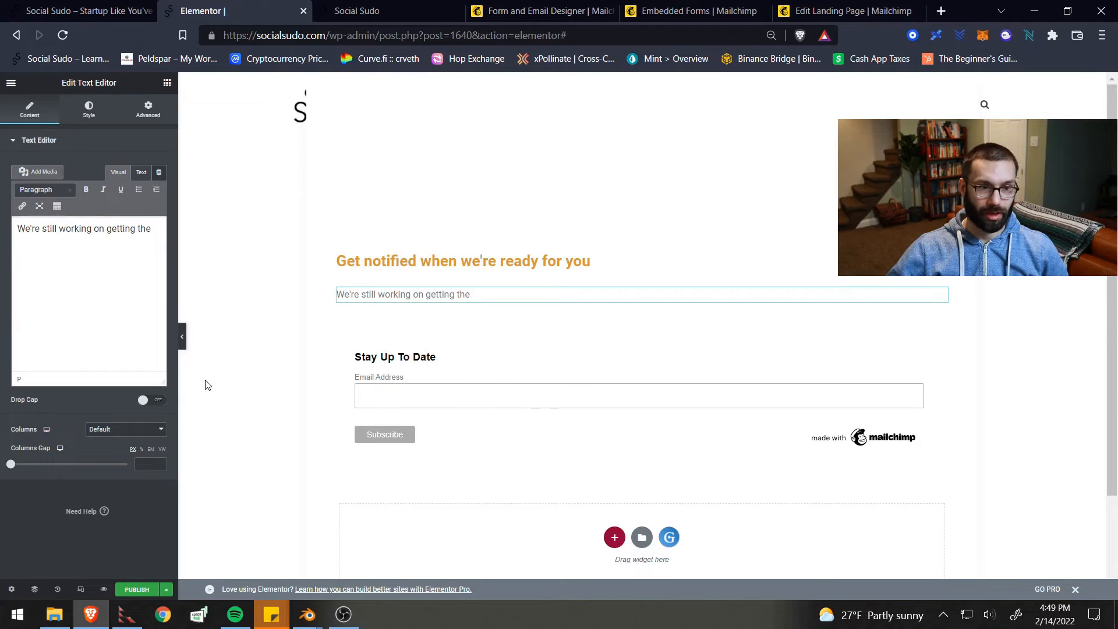
key("BackSpace")
key("BackSpace")
type("everything up and ready for you. Enter your email below to get notified when it's available.")
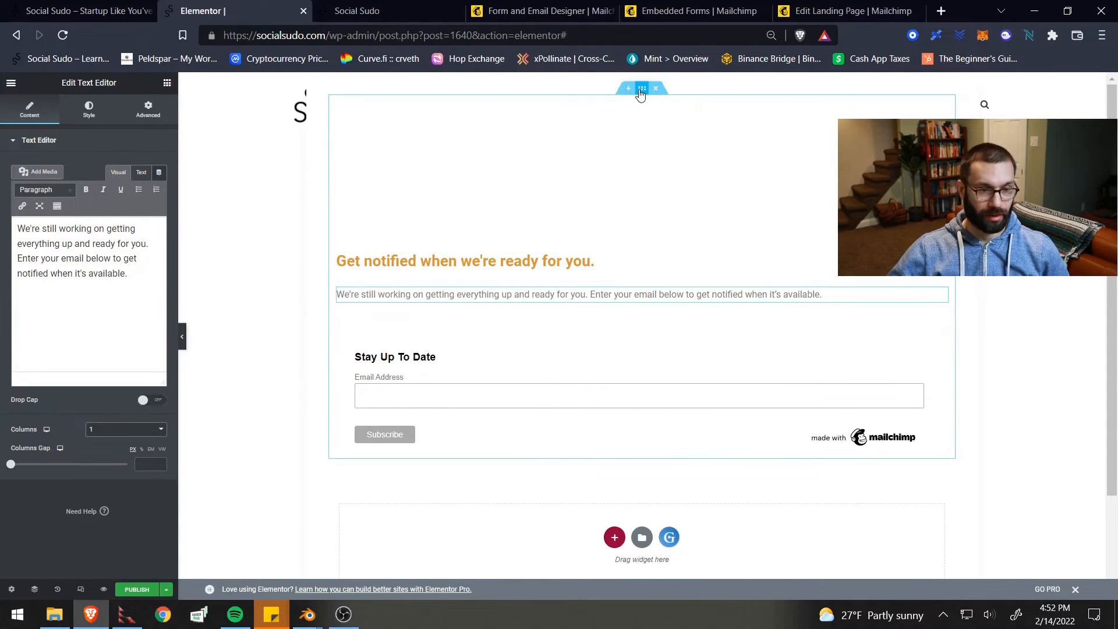
- Narrow the section's boxed content width to a slim column and preview the published Updates page
left_click(641, 89)
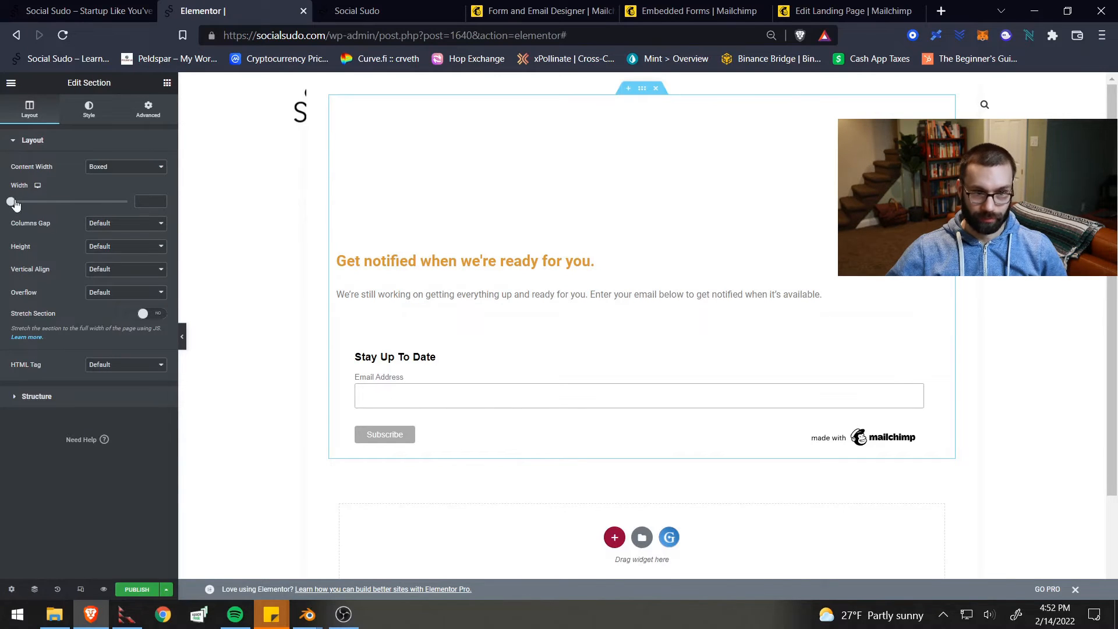
mouse_move(15, 203)
left_mouse_down()
mouse_move(24, 202)
mouse_move(12, 202)
left_mouse_up()
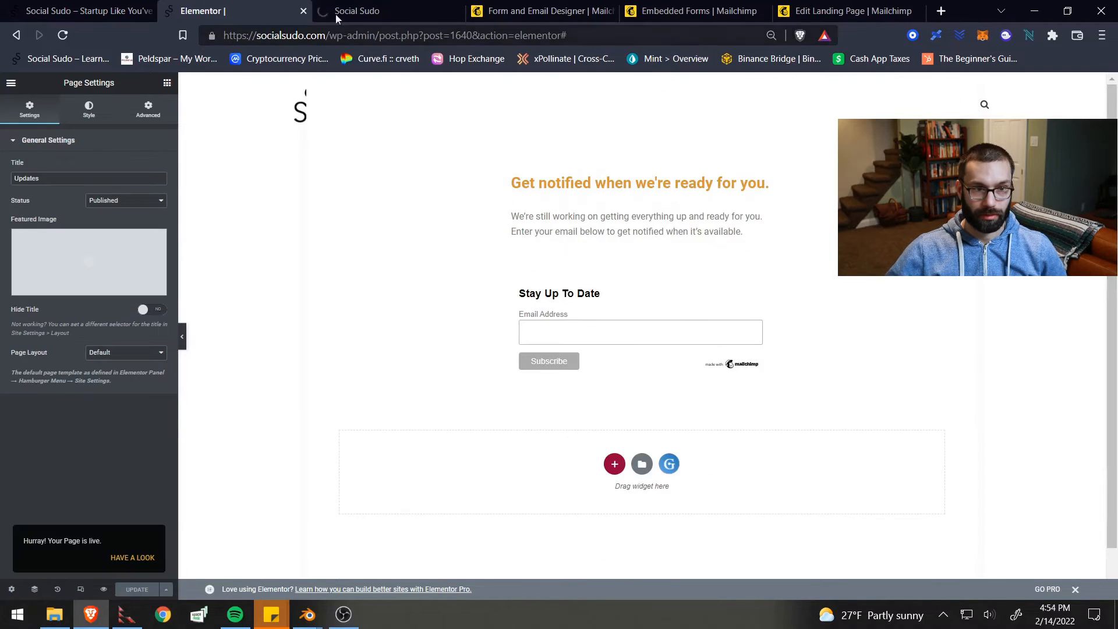
left_click(104, 589)
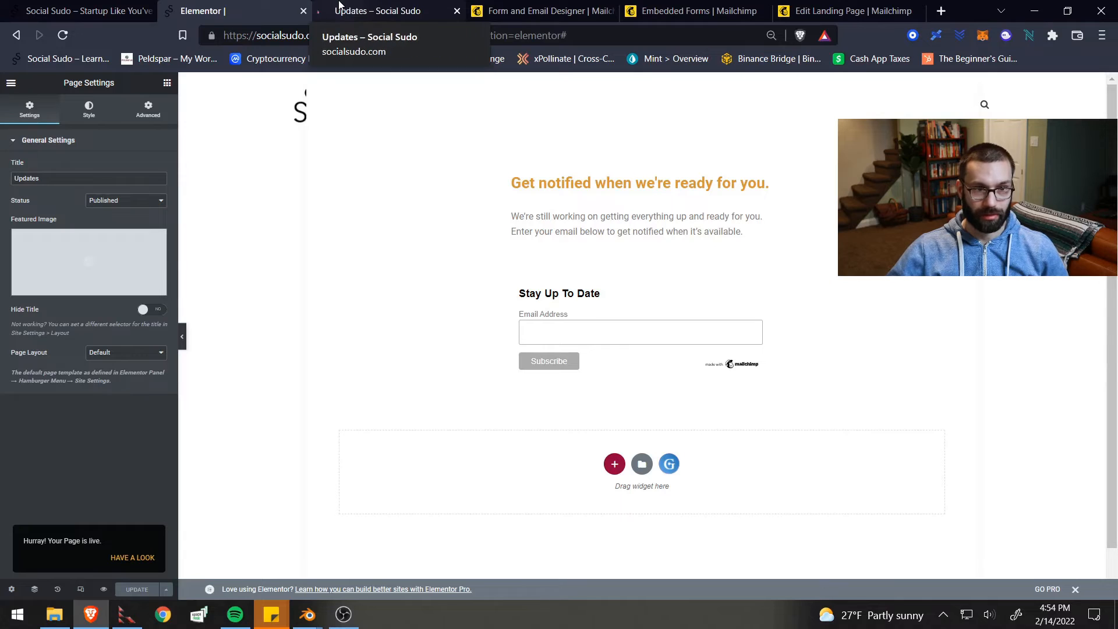
left_click(339, 6)
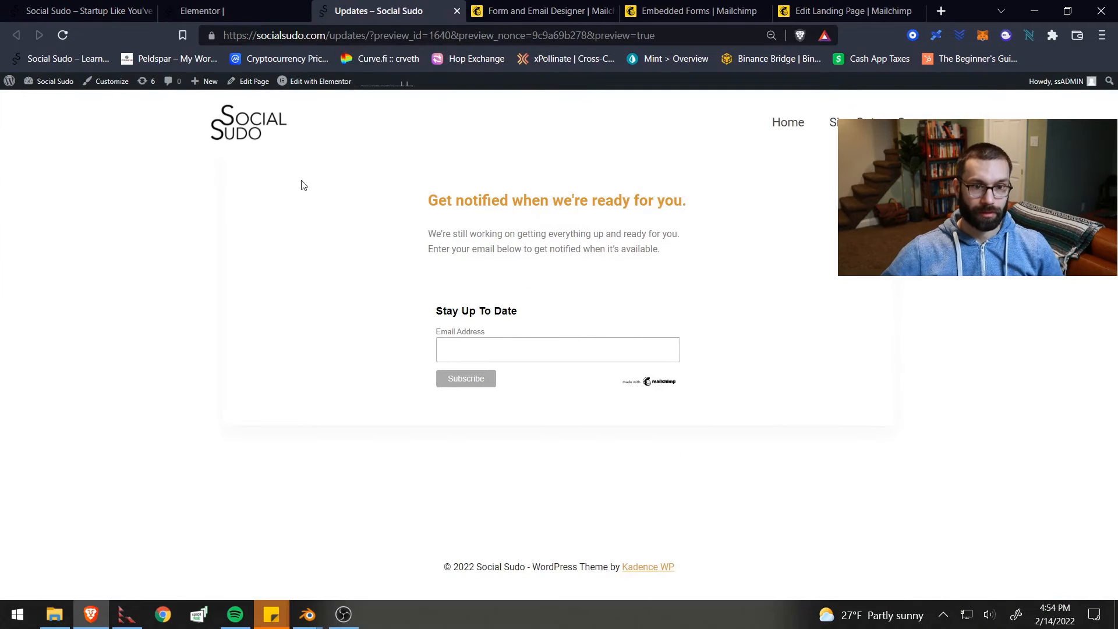